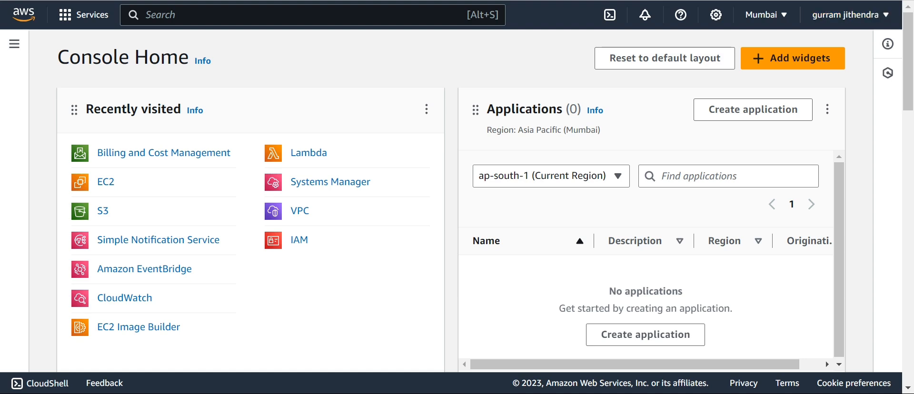
- Open the list of your VPCs in the Mumbai region and examine the existing VPC's details
click(766, 15)
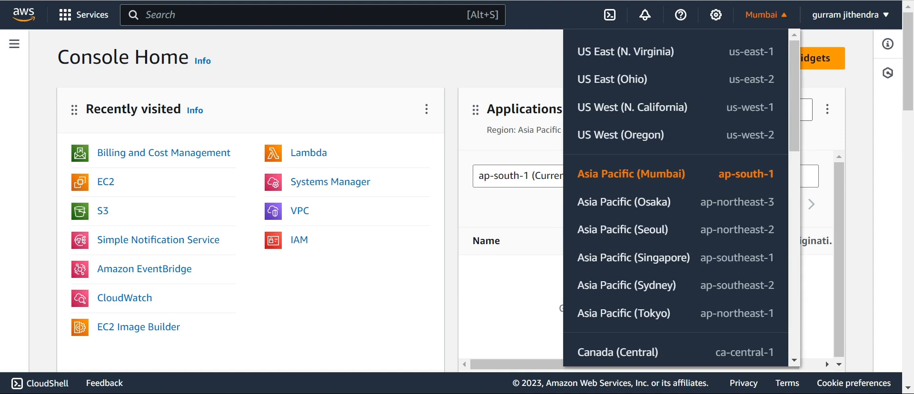
key(Escape)
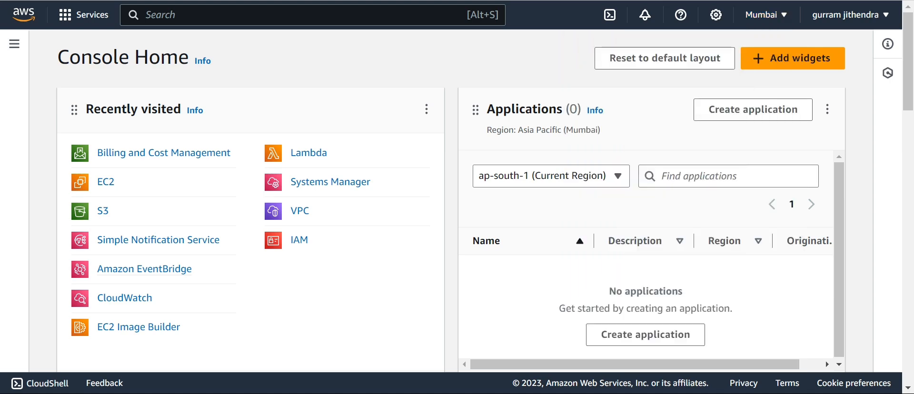
click(300, 210)
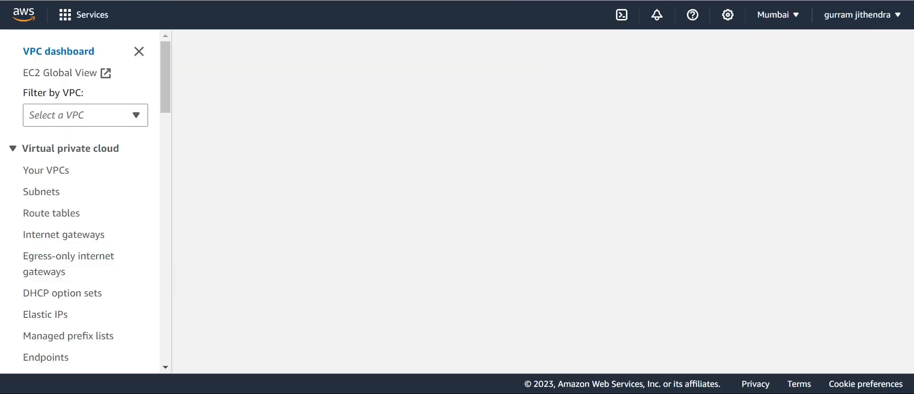
click(46, 170)
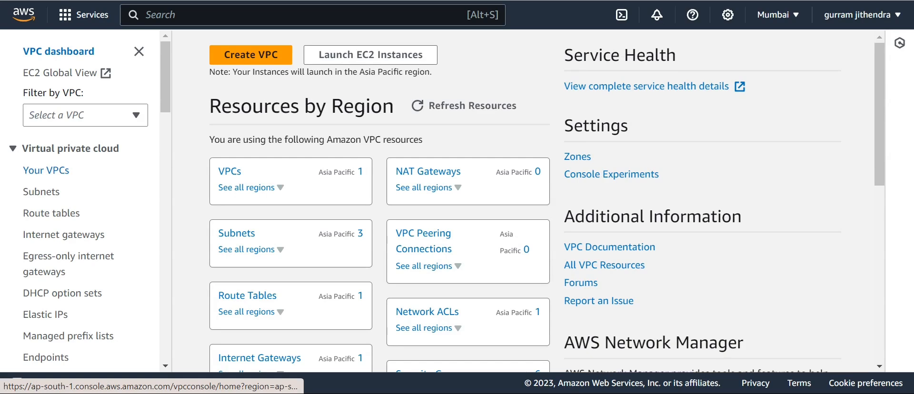
scroll(523, 122, right, 10)
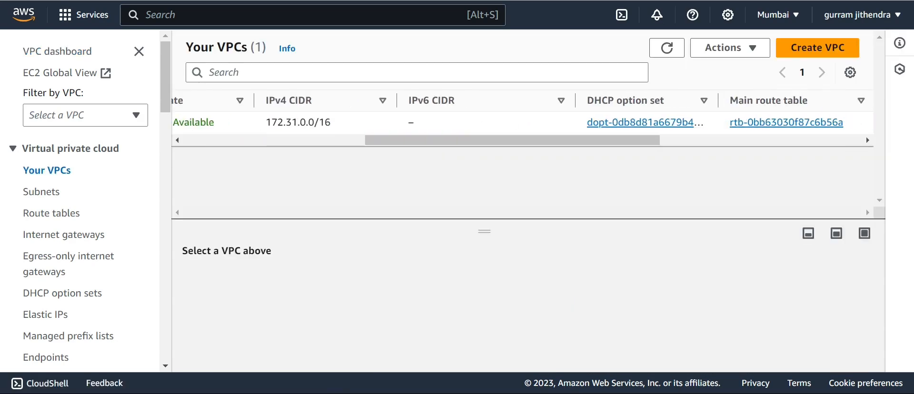
scroll(524, 122, right, 3)
- Switch the region to US East (N. Virginia) and examine the existing VPC's details there
click(778, 15)
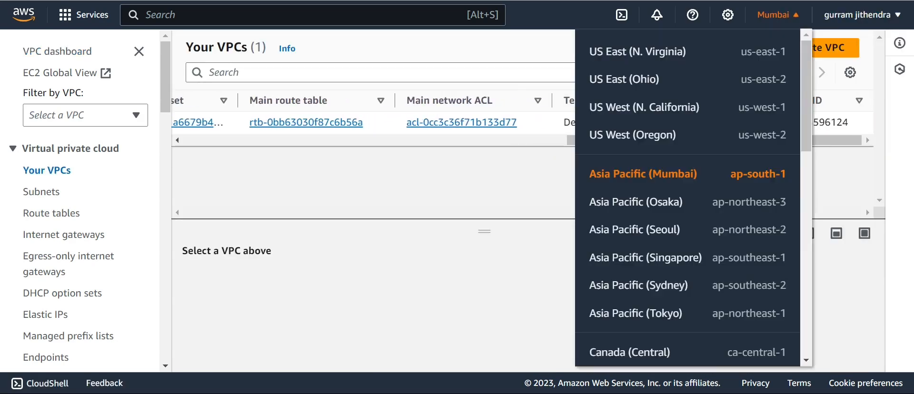
click(637, 51)
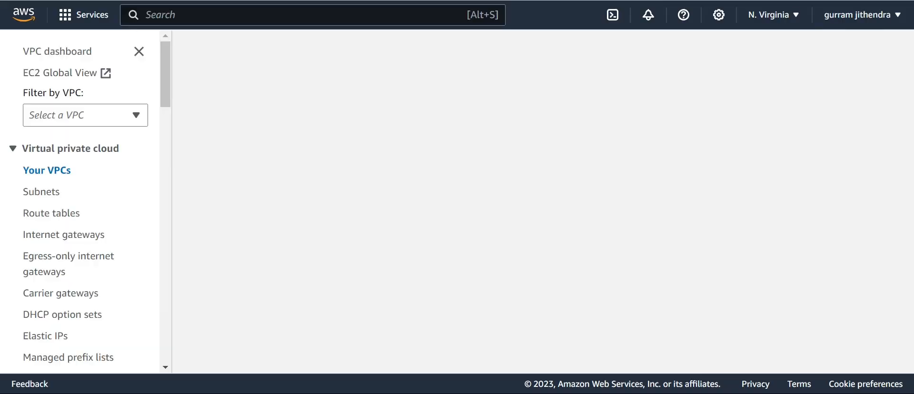
scroll(523, 122, right, 6)
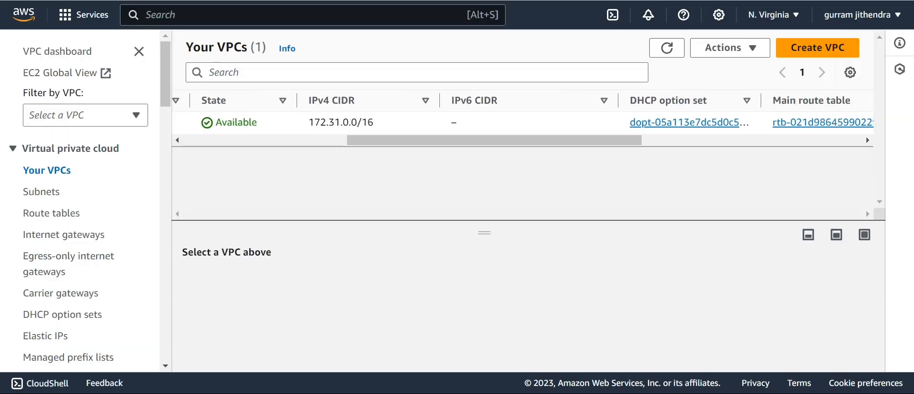
scroll(523, 122, right, 5)
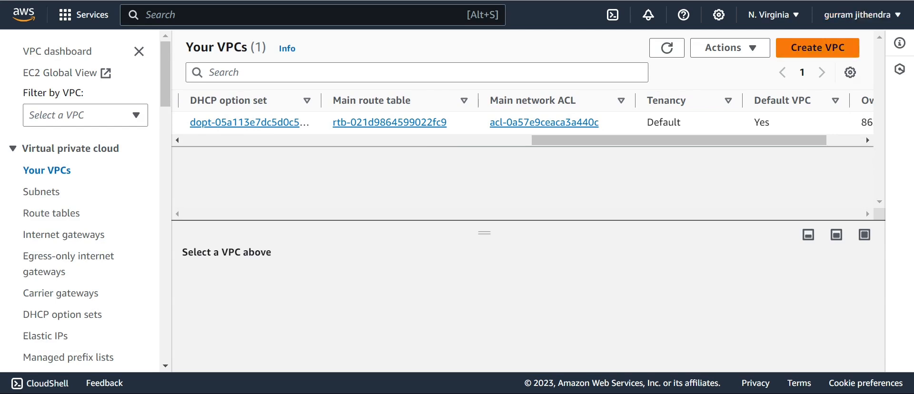
- Start creating a VPC and look through the description, name tag, CIDR and tenancy settings of the VPC only option
click(818, 48)
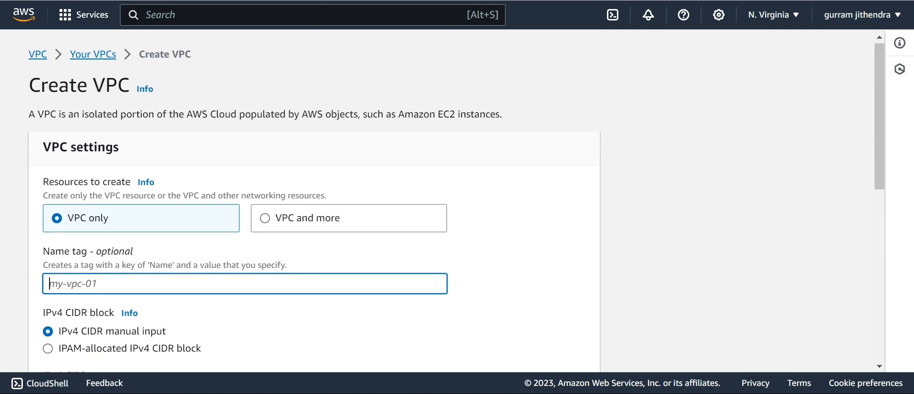
triple_click(137, 114)
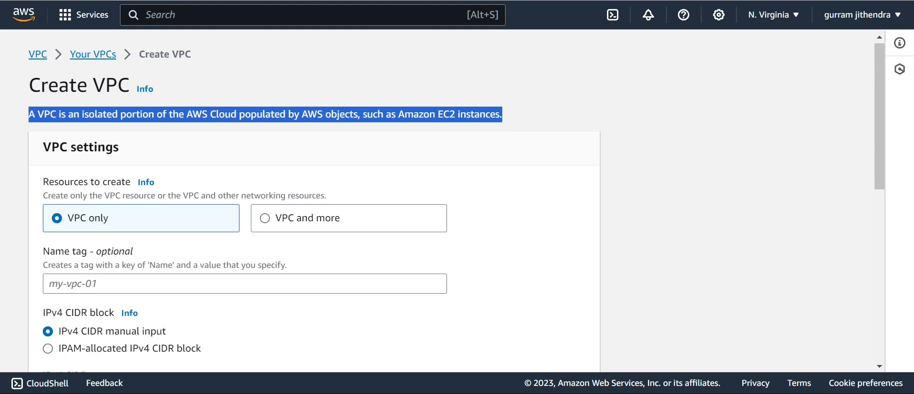
click(265, 114)
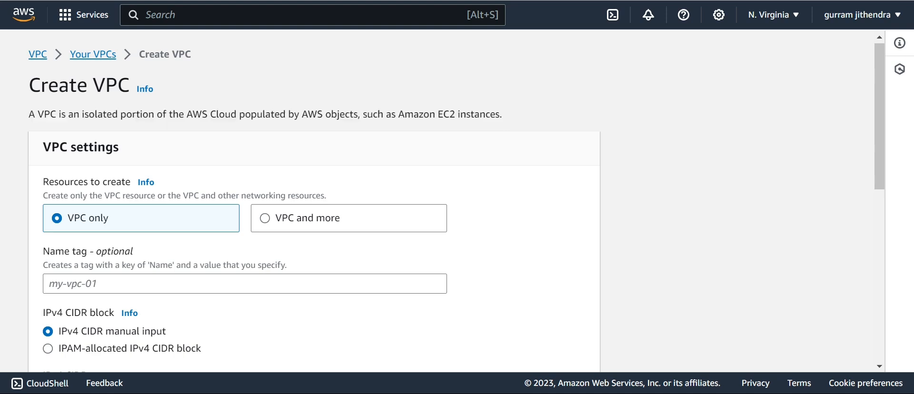
scroll(456, 202, down, 2)
click(245, 204)
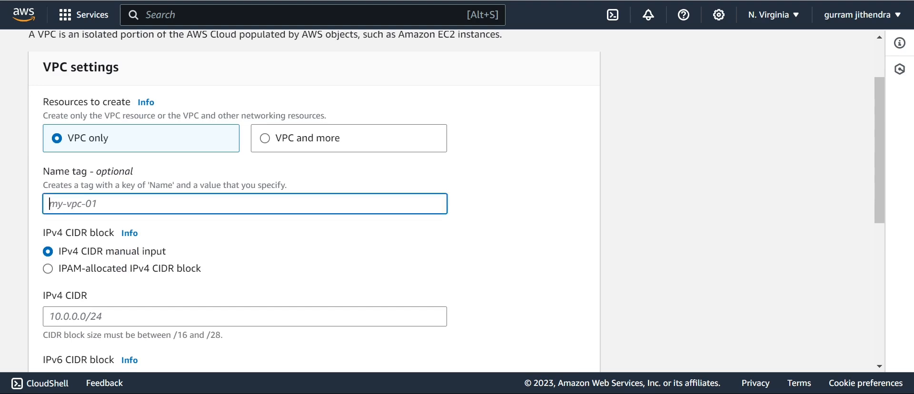
scroll(245, 204, down, 3)
click(245, 201)
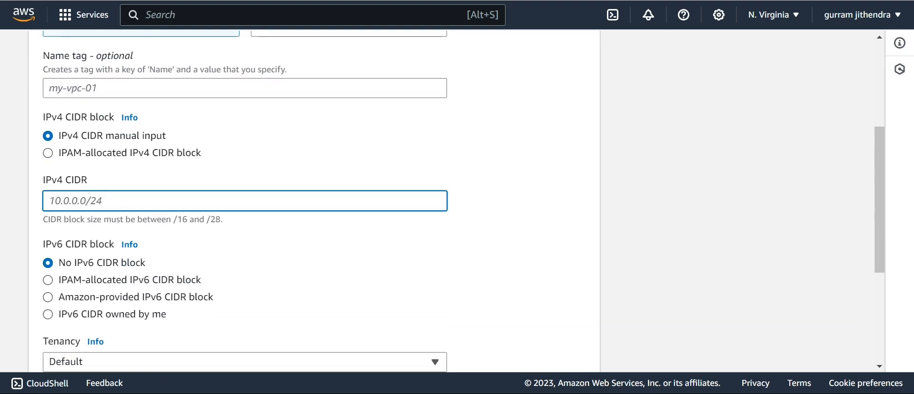
scroll(314, 199, down, 5)
scroll(314, 200, up, 10)
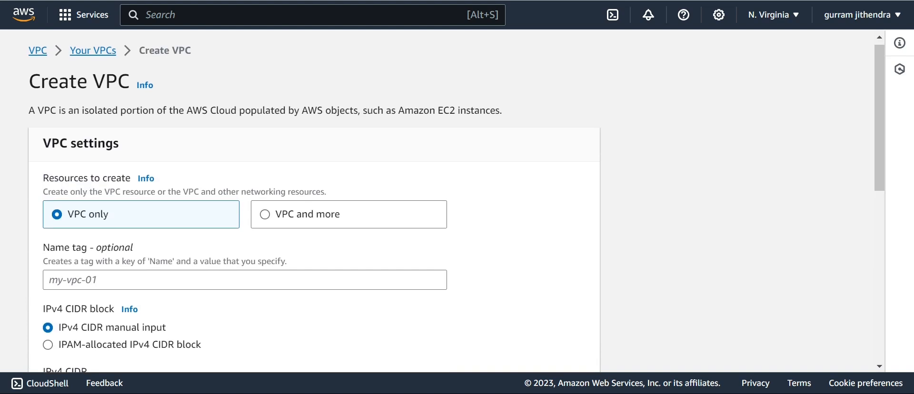
- Choose VPC and more as the resources to create, and examine the preview from subnets through route tables to network connections
click(265, 214)
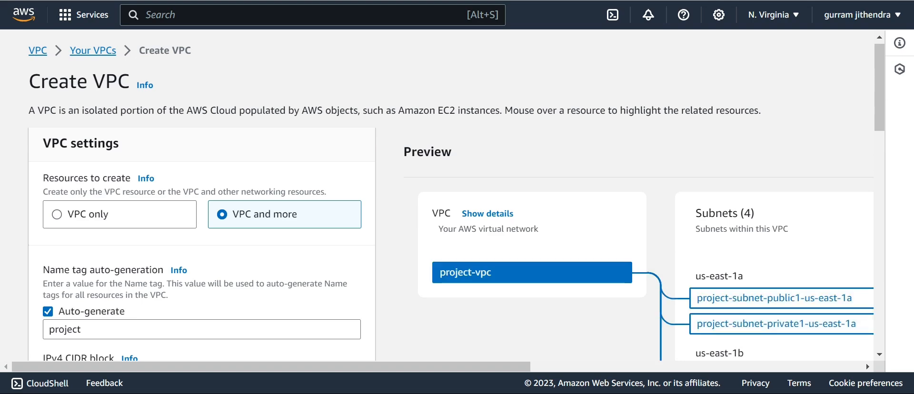
scroll(524, 272, right, 5)
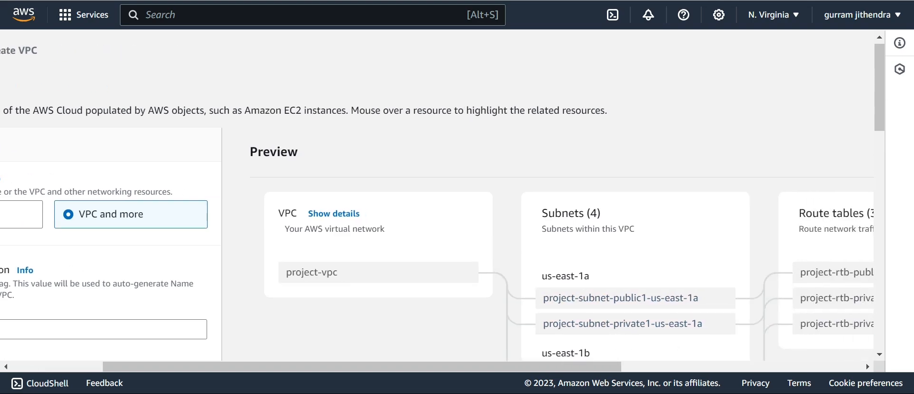
scroll(543, 310, right, 3)
scroll(543, 309, down, 2)
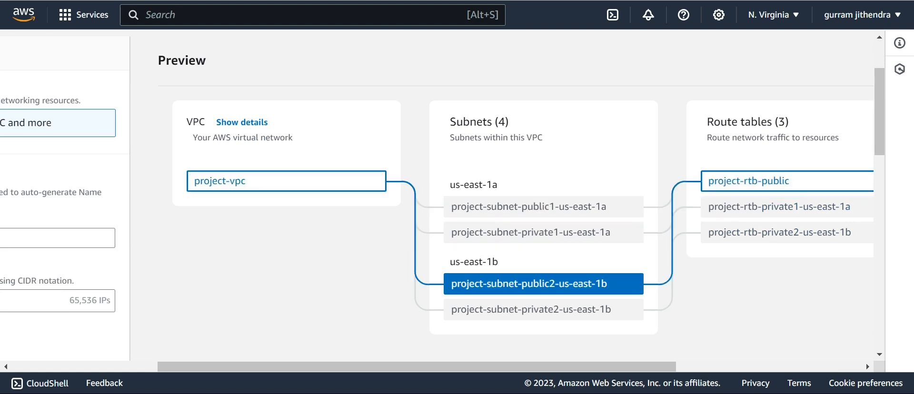
scroll(543, 232, right, 2)
scroll(543, 232, right, 5)
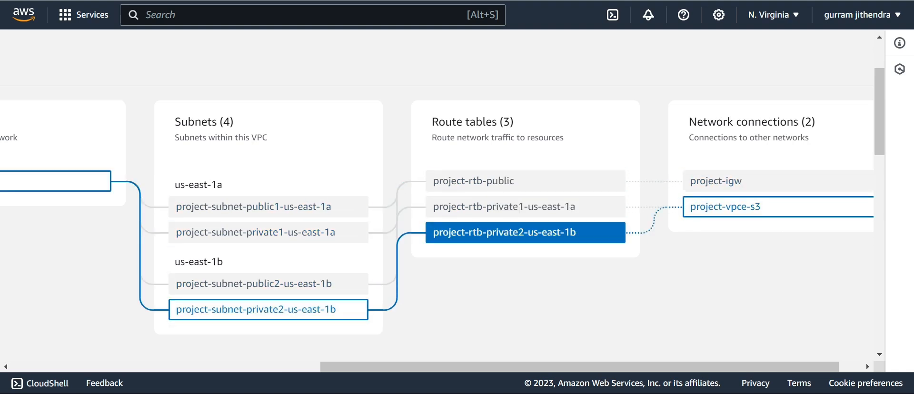
scroll(437, 236, right, 1)
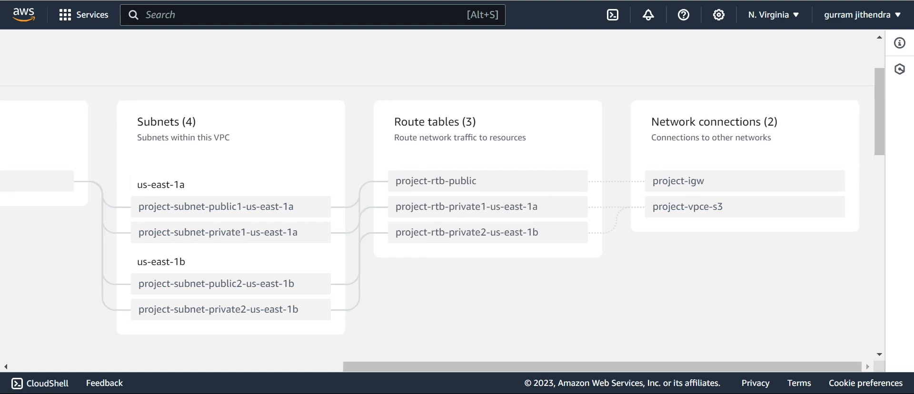
scroll(745, 208, left, 10)
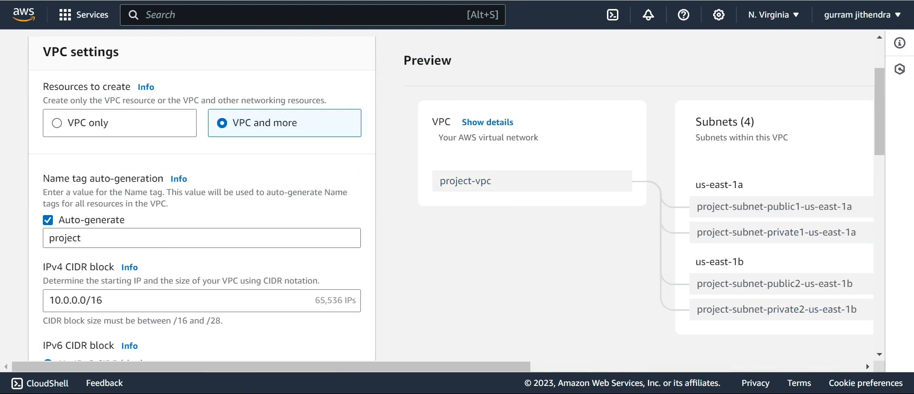
- Set the auto-generated name tag for the VPC resources to meenu-vpc
double_click(65, 238)
key(BackSpace)
text(meenu-)
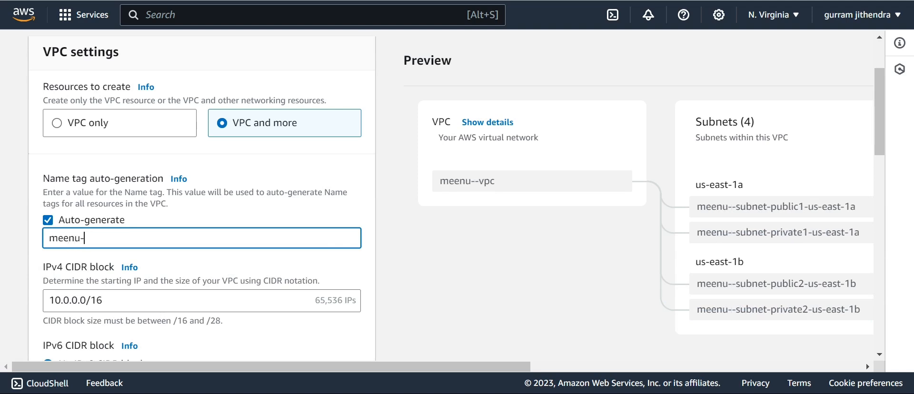
text(vpc)
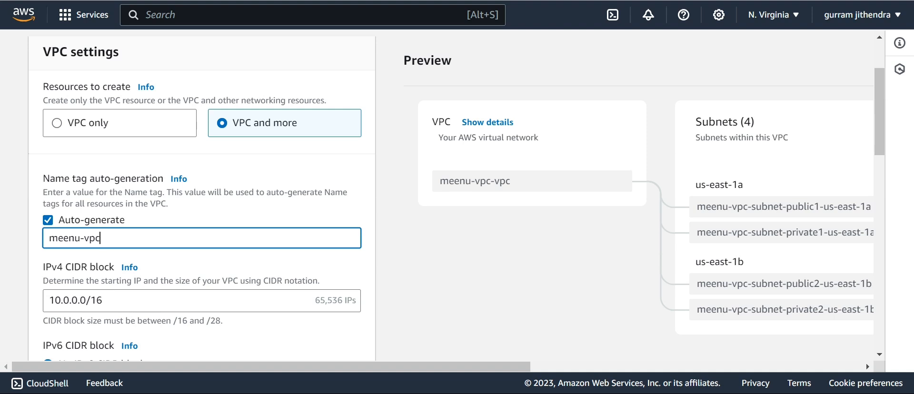
- Review the CIDR, IPv6 and tenancy settings and set the number of Availability Zones to 2
scroll(202, 191, down, 2)
scroll(202, 190, down, 4)
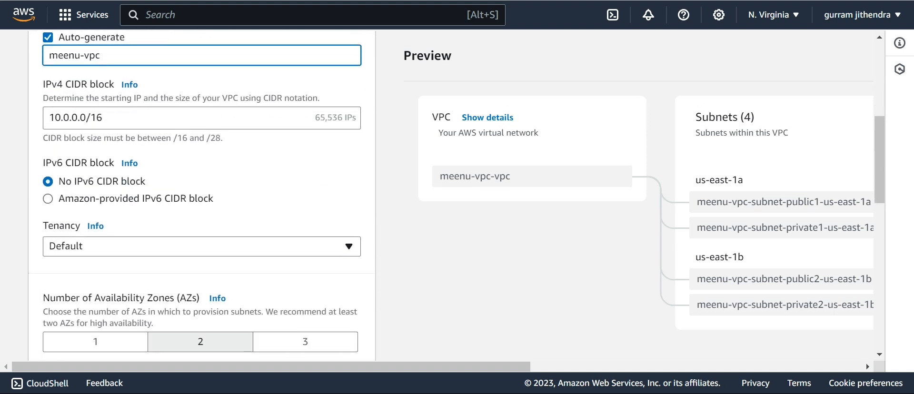
scroll(202, 191, down, 4)
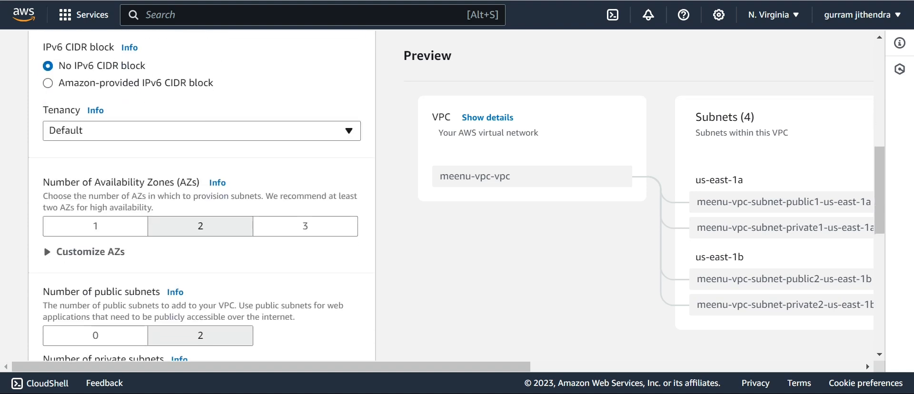
double_click(119, 181)
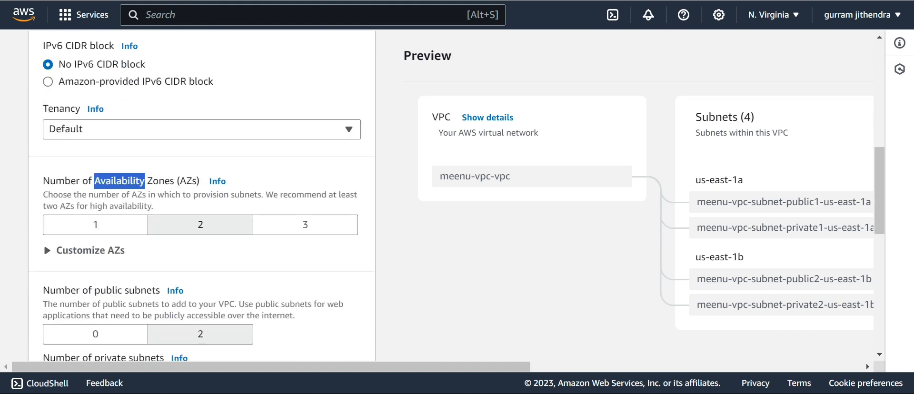
scroll(202, 191, down, 3)
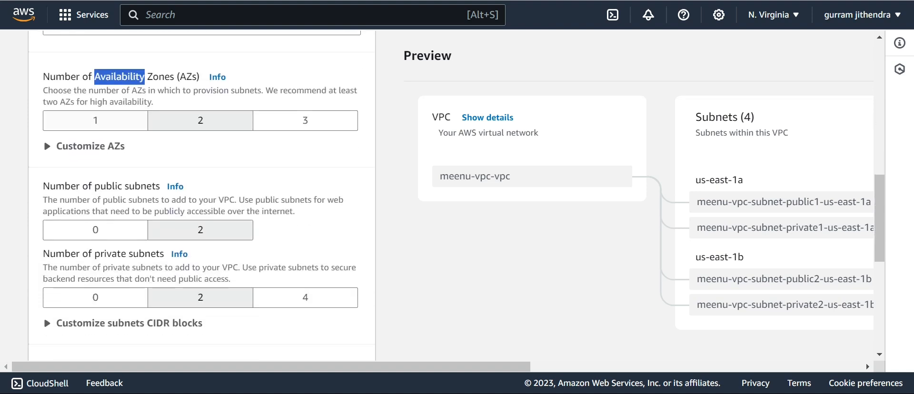
click(95, 121)
click(201, 121)
scroll(200, 196, down, 1)
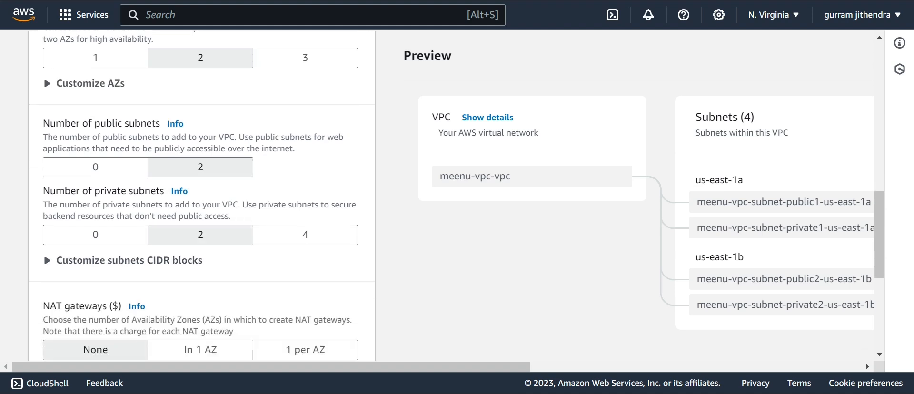
- Set the NAT gateways to In 1 AZ and check the gateway's route connections in the resource preview
scroll(199, 195, down, 2)
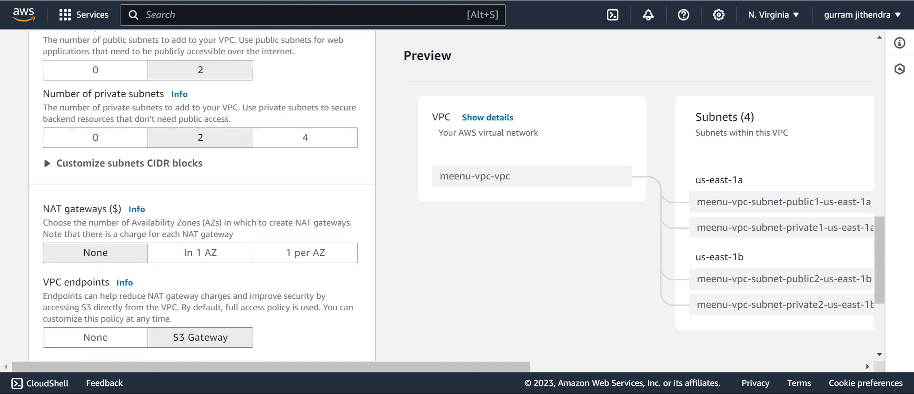
scroll(200, 195, down, 1)
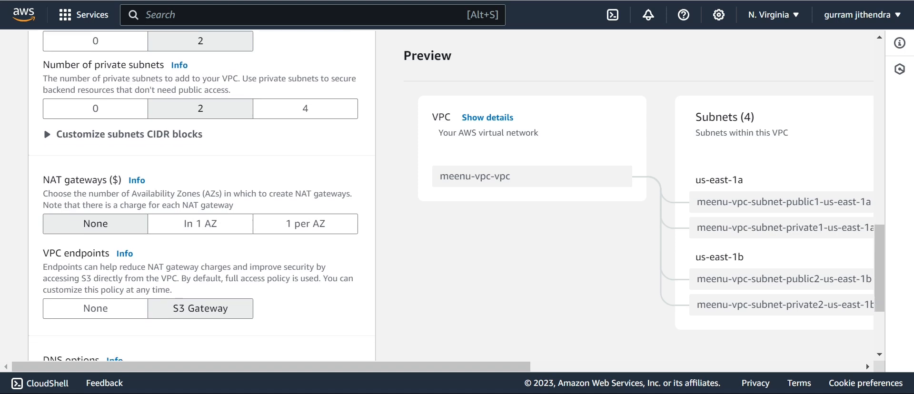
click(200, 223)
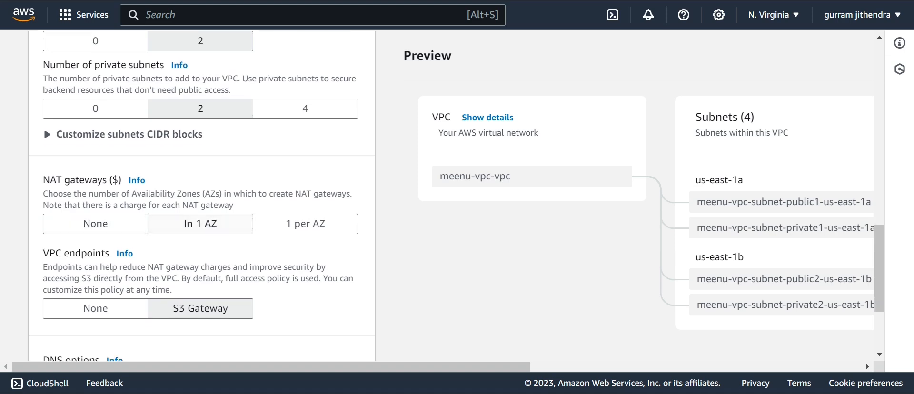
scroll(476, 202, right, 10)
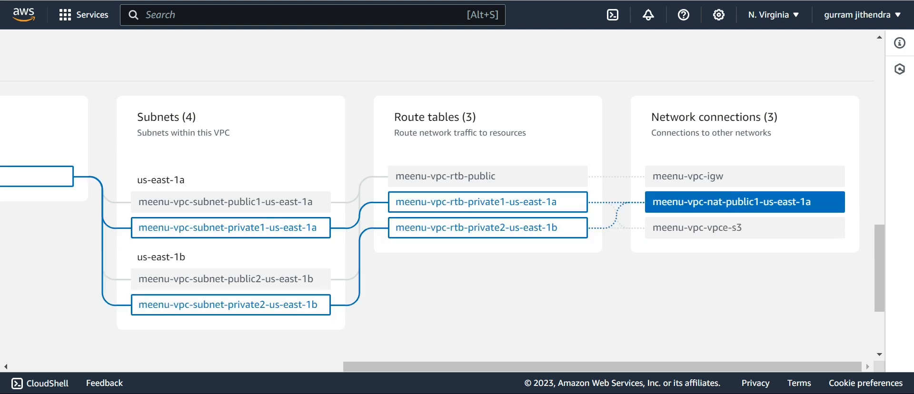
scroll(743, 214, left, 3)
scroll(436, 201, left, 10)
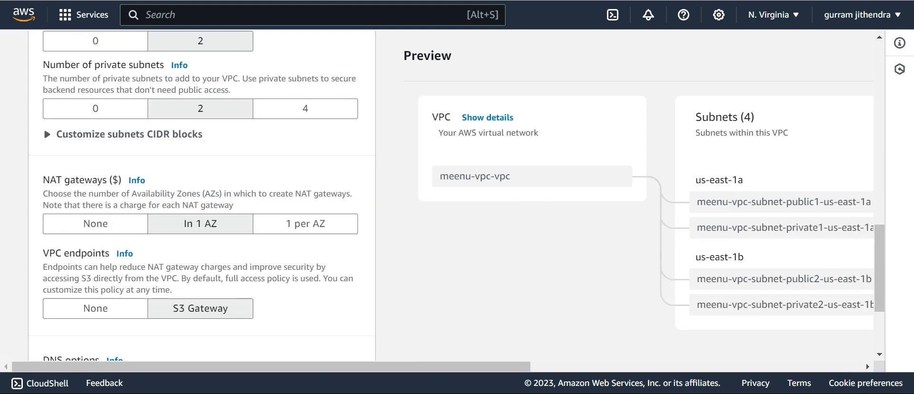
scroll(200, 191, down, 3)
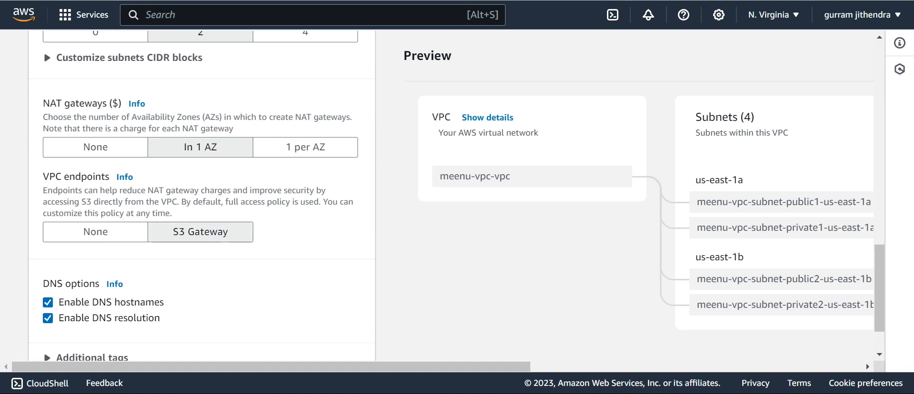
scroll(200, 190, down, 2)
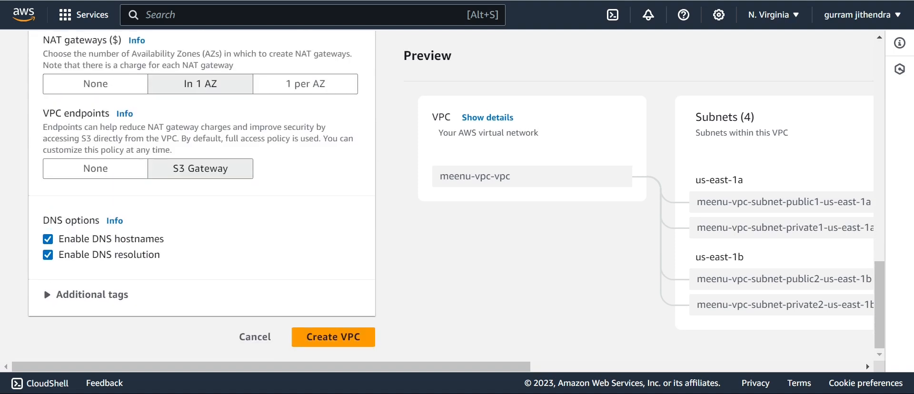
- Create the configured VPC with its networking resources and follow the creation workflow until the S3 endpoint association
click(333, 337)
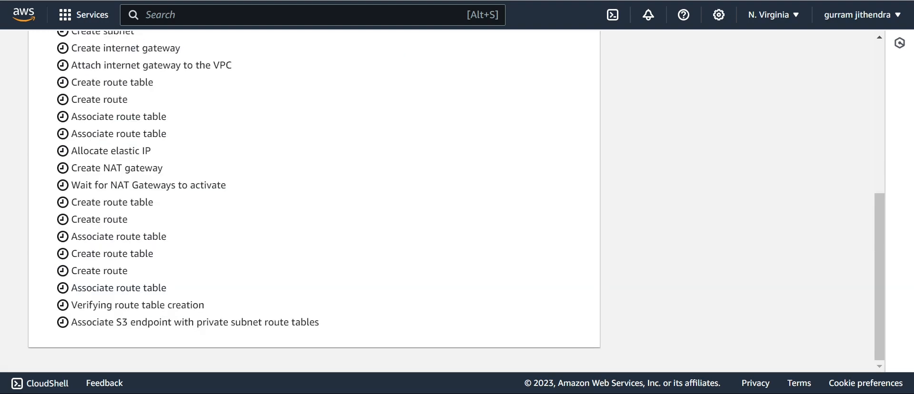
scroll(315, 200, up, 1)
scroll(443, 205, up, 1)
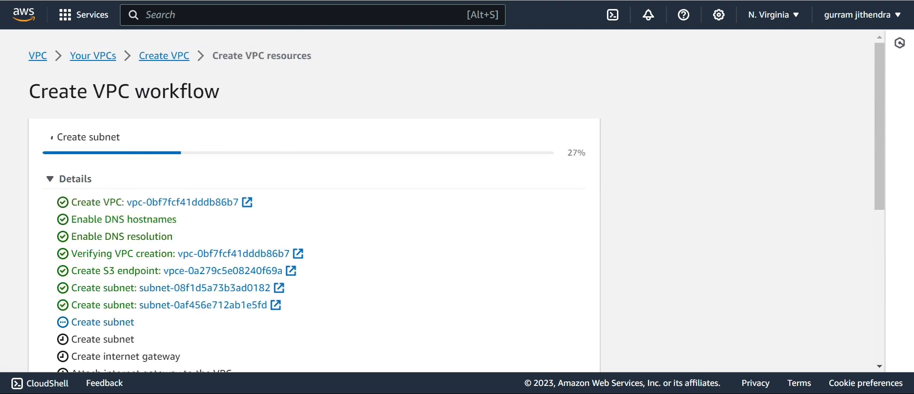
scroll(443, 204, down, 1)
scroll(443, 205, down, 2)
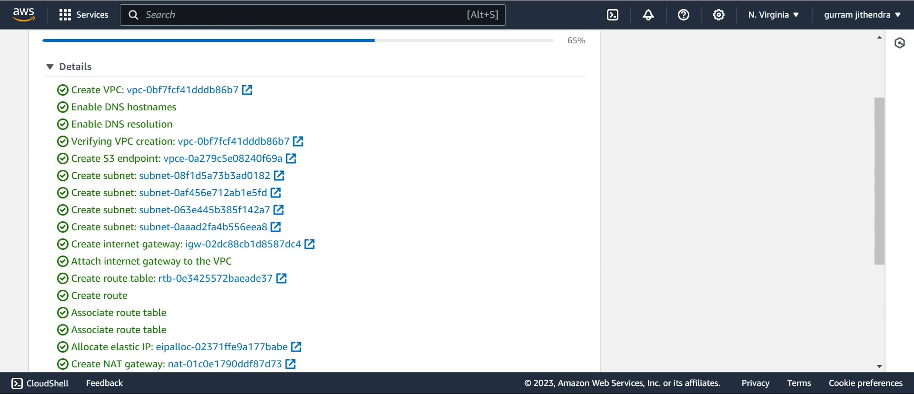
scroll(442, 204, down, 2)
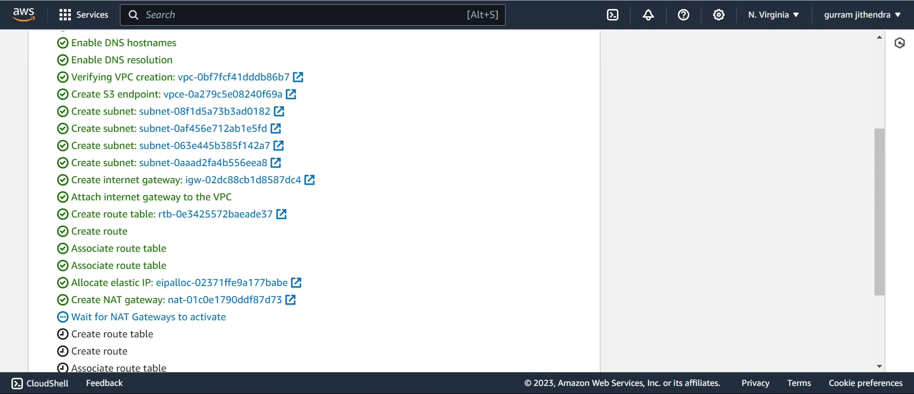
scroll(314, 200, down, 1)
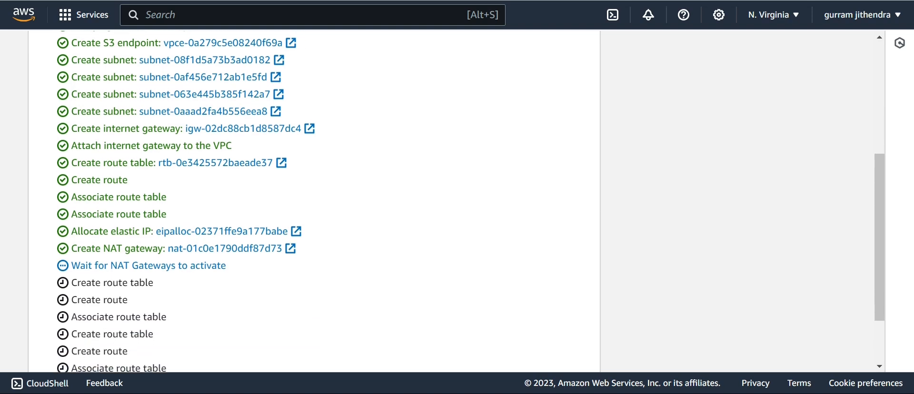
drag(69, 196, 167, 196)
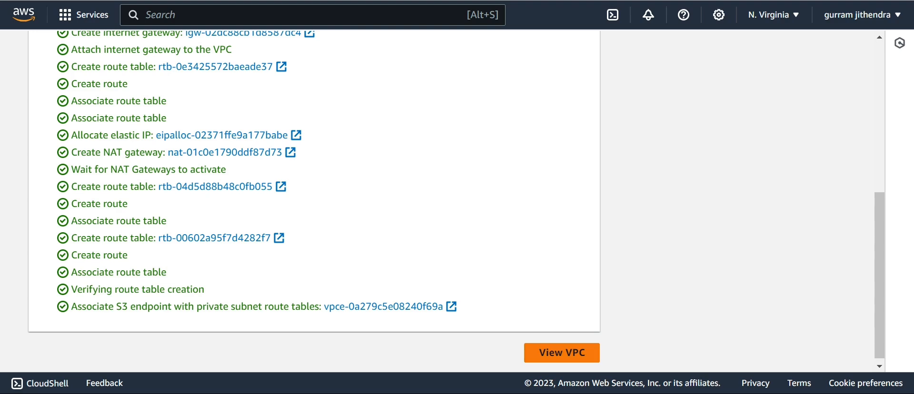
- Open the newly created VPC and examine its resource map from subnets through route tables to network connections
click(562, 353)
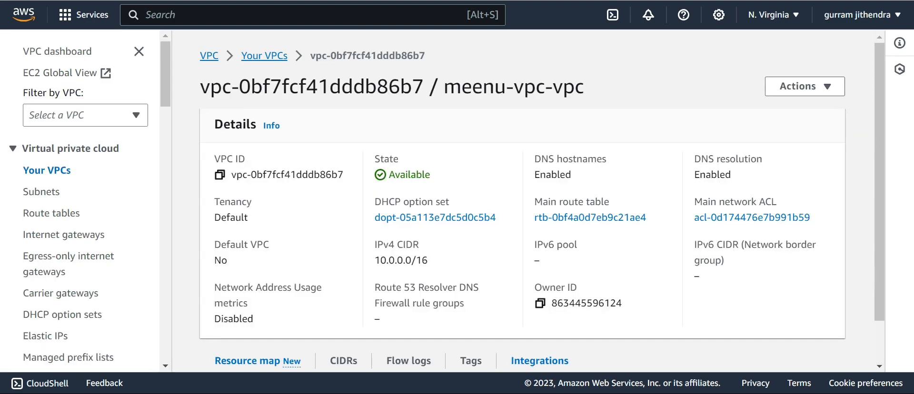
scroll(522, 201, down, 5)
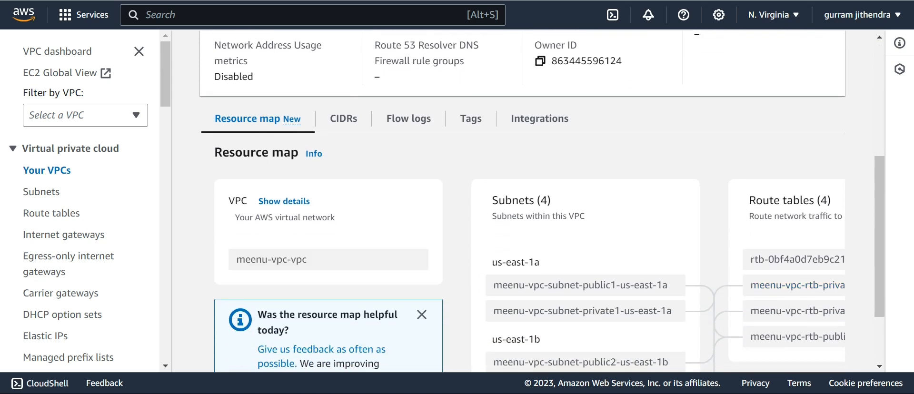
scroll(585, 285, down, 2)
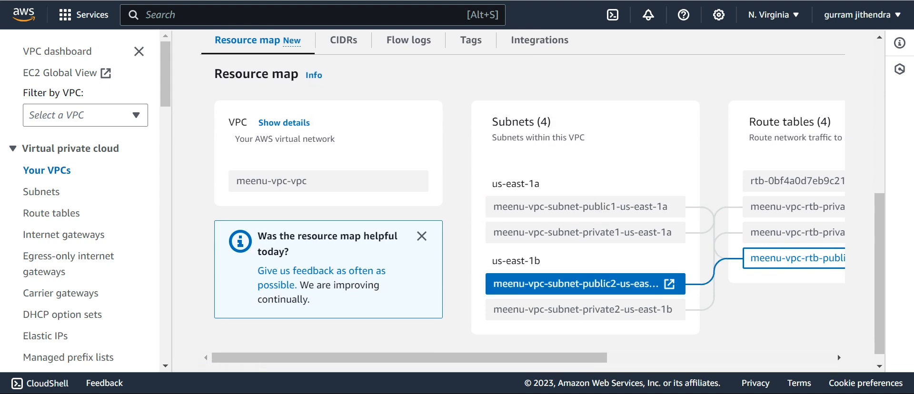
scroll(476, 232, right, 8)
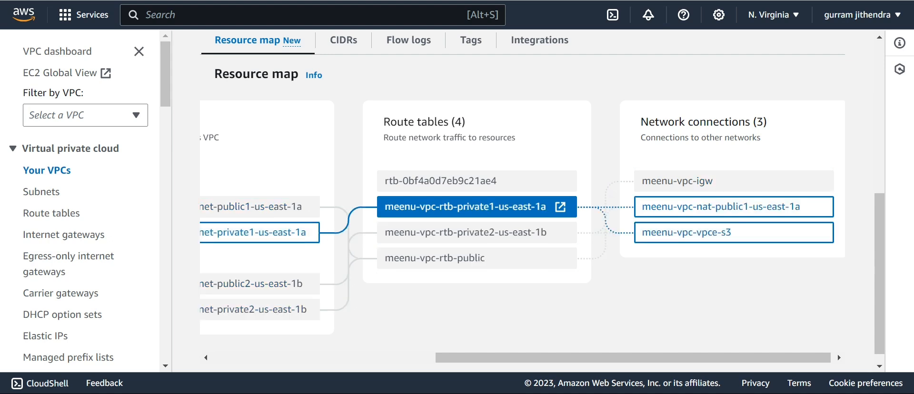
scroll(523, 224, right, 1)
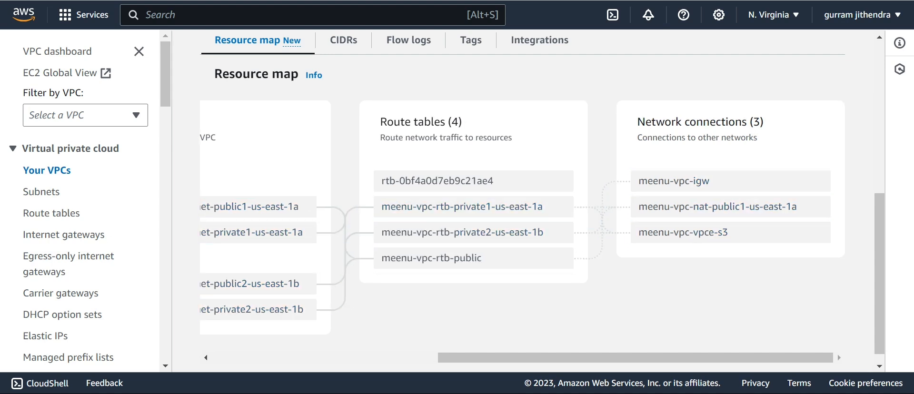
scroll(695, 182, left, 8)
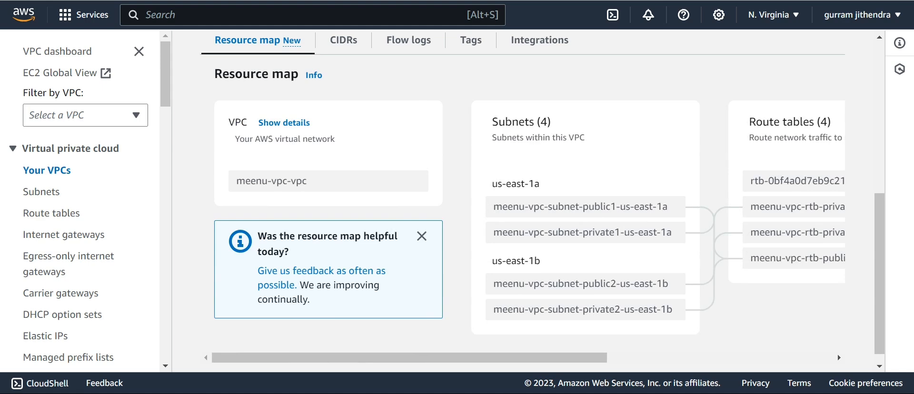
scroll(695, 182, up, 7)
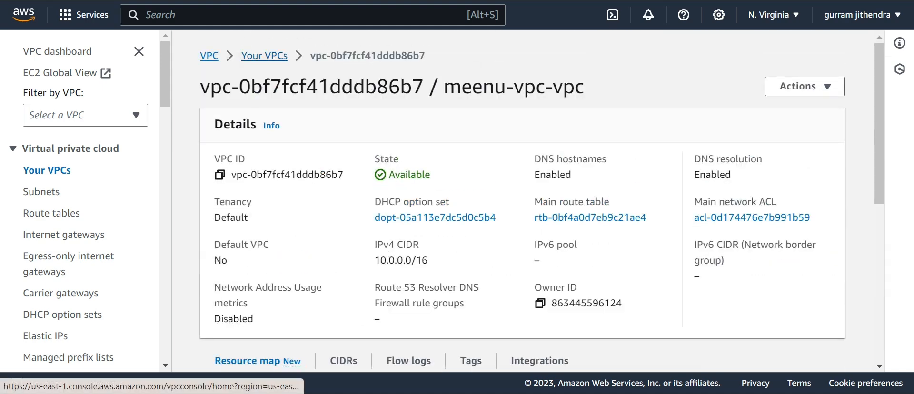
- Start another VPC from the VPC list with the VPC only option and name it devops-vpc
click(264, 56)
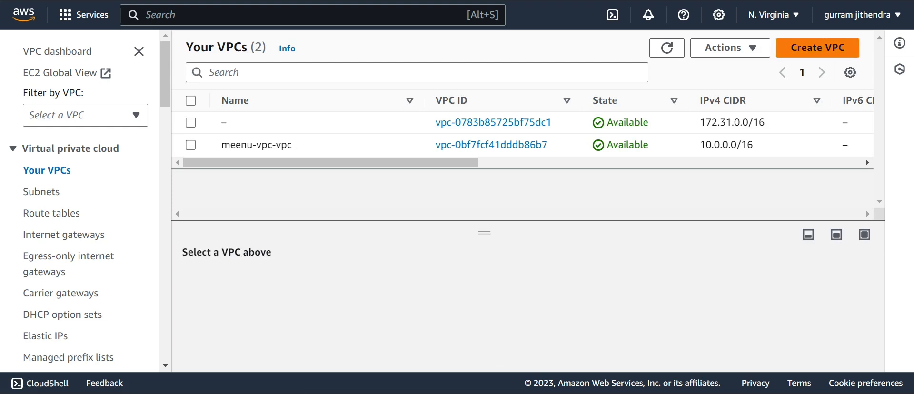
click(817, 48)
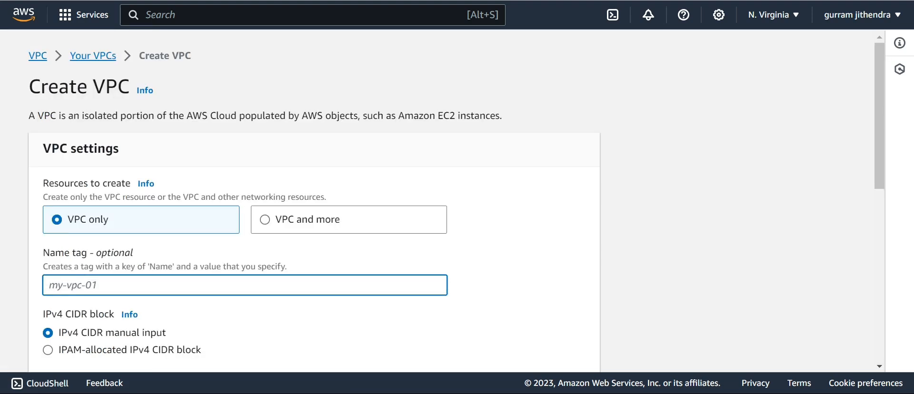
text(devops-vpc)
- Set the IPv4 CIDR to 10.0.0.0/24 and create the VPC with no IPv6 block and default tenancy
scroll(314, 200, down, 3)
scroll(314, 200, down, 1)
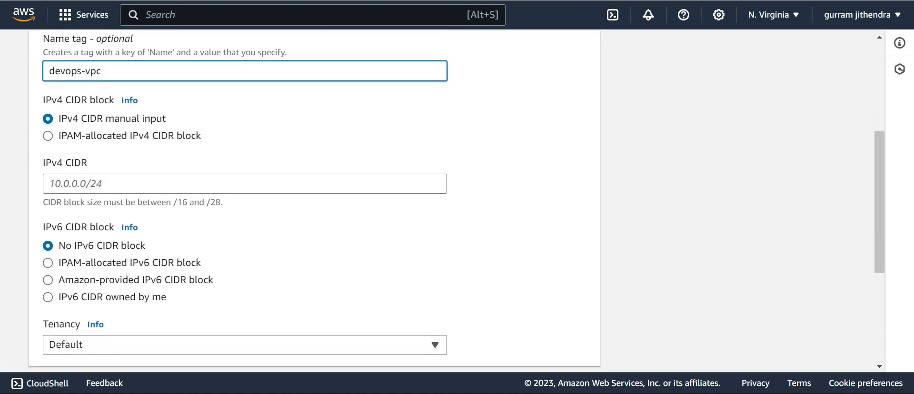
click(245, 184)
text(10)
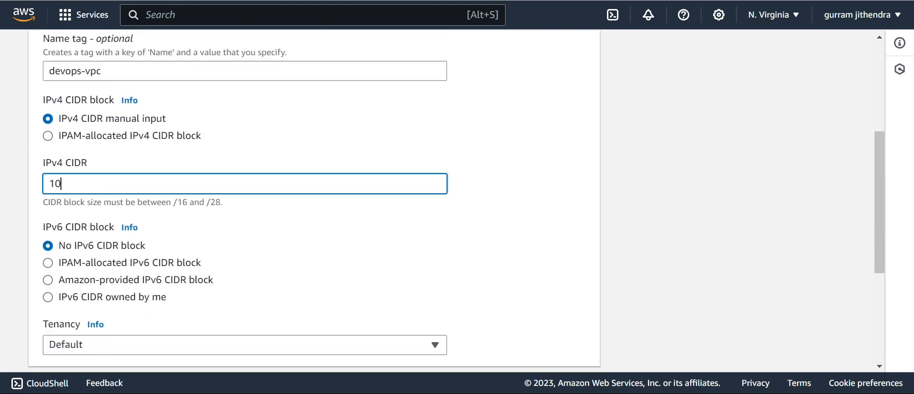
text(.0.0.0/24)
scroll(314, 200, down, 5)
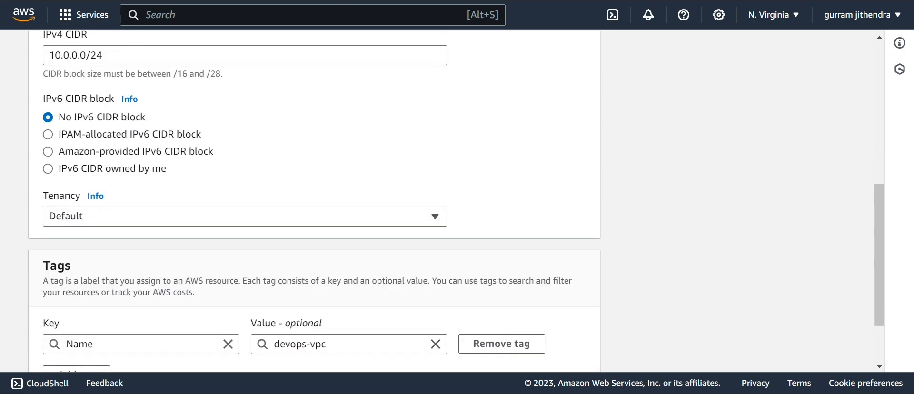
click(558, 348)
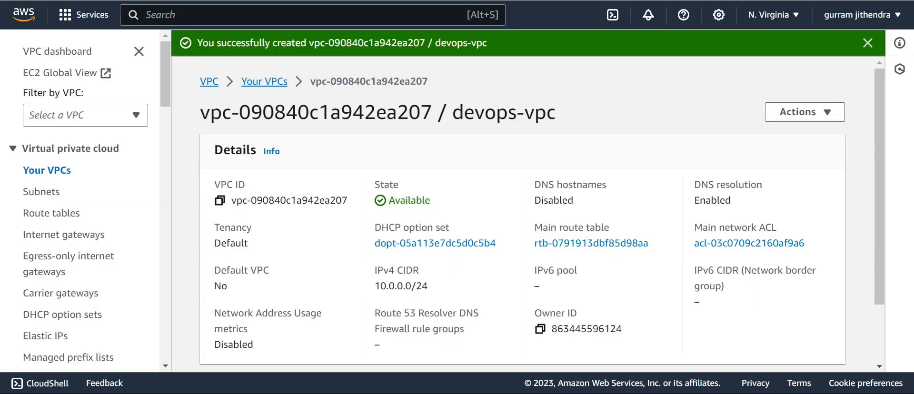
- Examine the resource map of devops-vpc for its subnets, route tables and network connections
scroll(524, 215, down, 6)
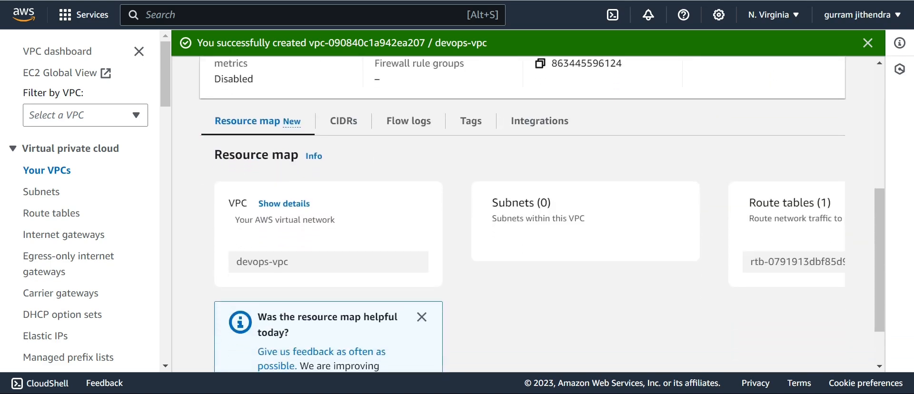
scroll(524, 215, right, 7)
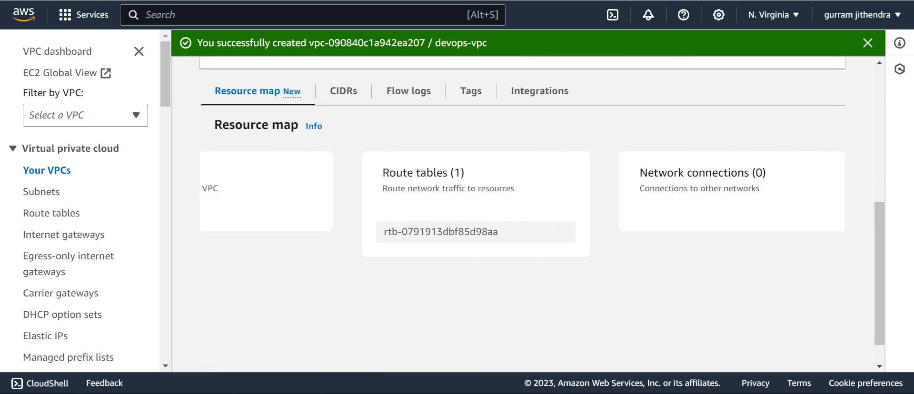
scroll(524, 214, left, 7)
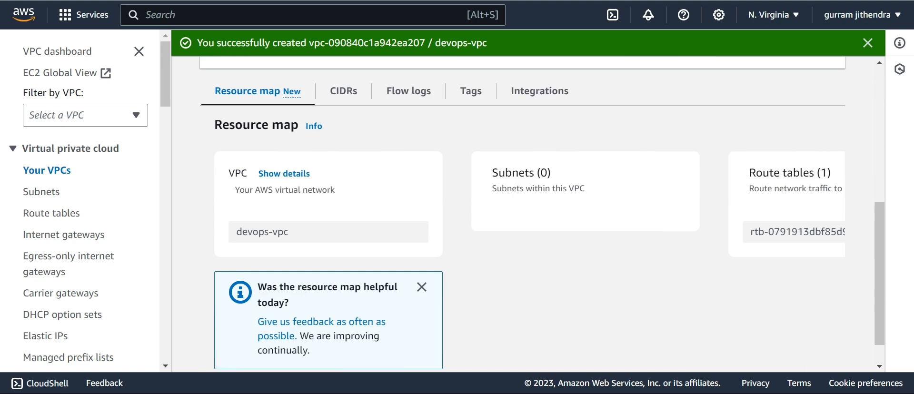
scroll(523, 214, right, 3)
scroll(523, 214, up, 6)
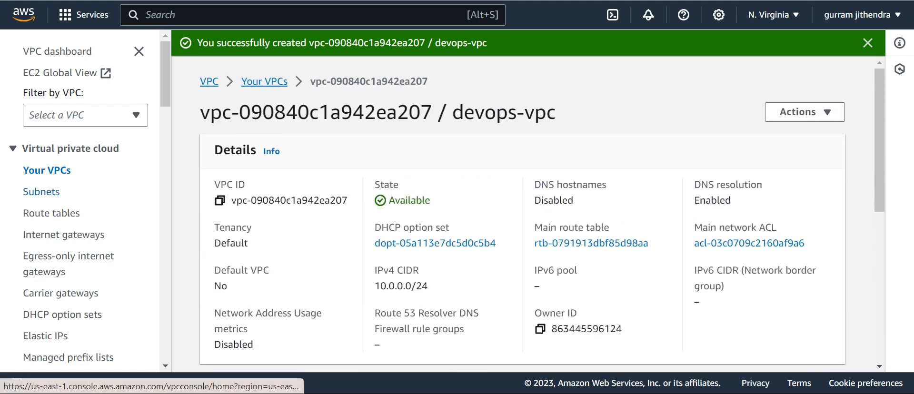
- Start creating a subnet and choose devops-vpc as its VPC
click(41, 192)
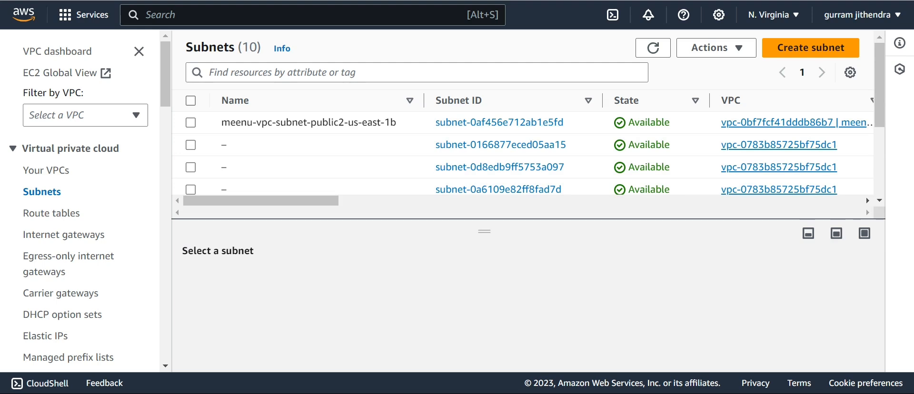
click(811, 48)
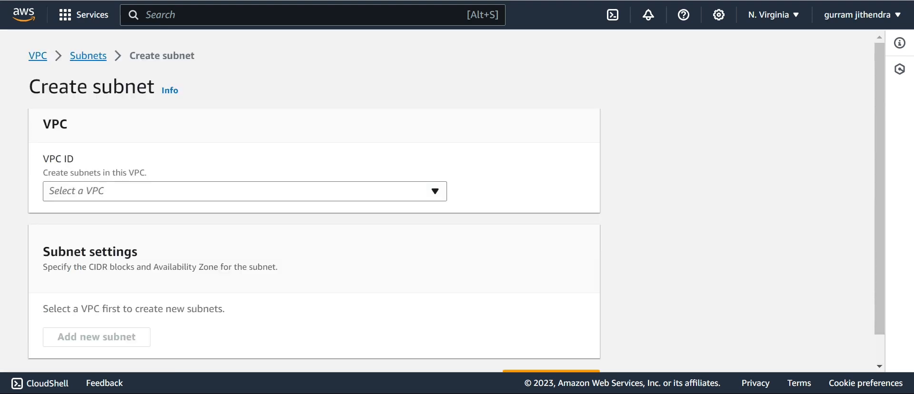
click(245, 191)
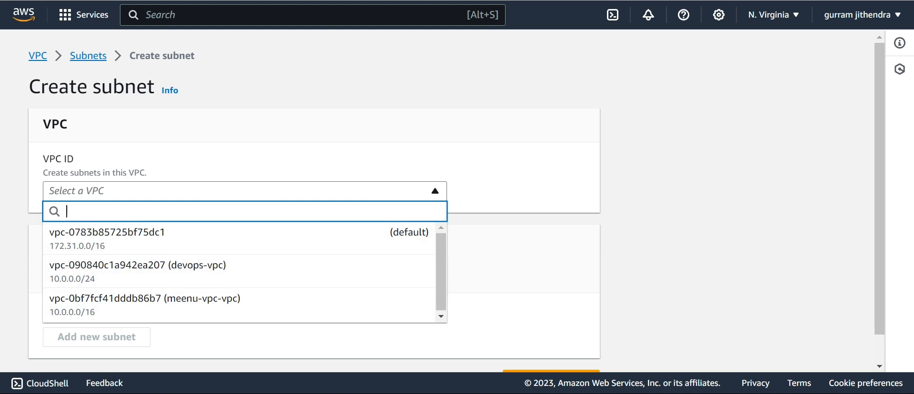
key(Down)
key(Up)
key(Return)
- Name the subnet public-subnet-1 and check the Availability Zone choices, keeping No preference
scroll(314, 201, down, 3)
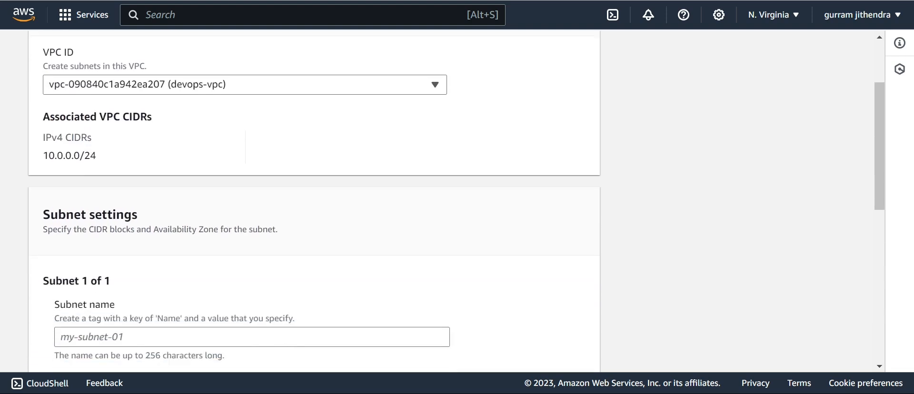
click(251, 277)
text(public-subnet-1)
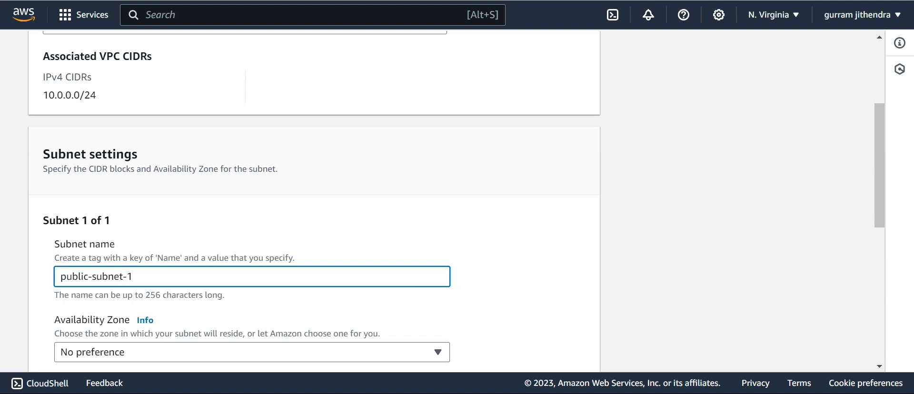
scroll(314, 201, down, 3)
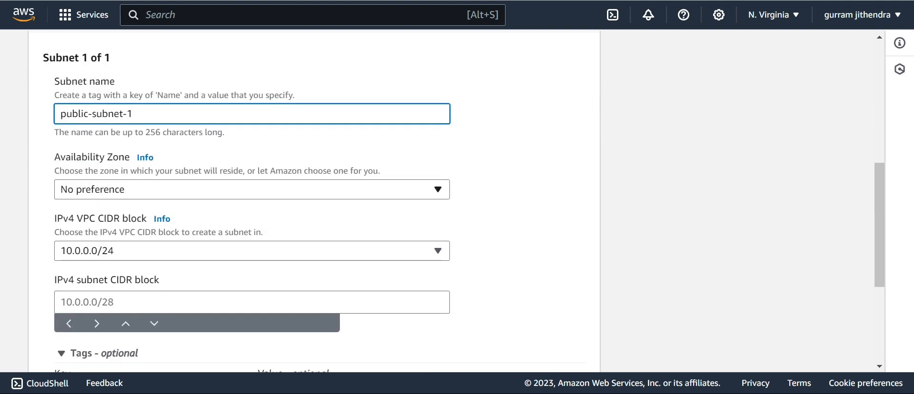
click(251, 189)
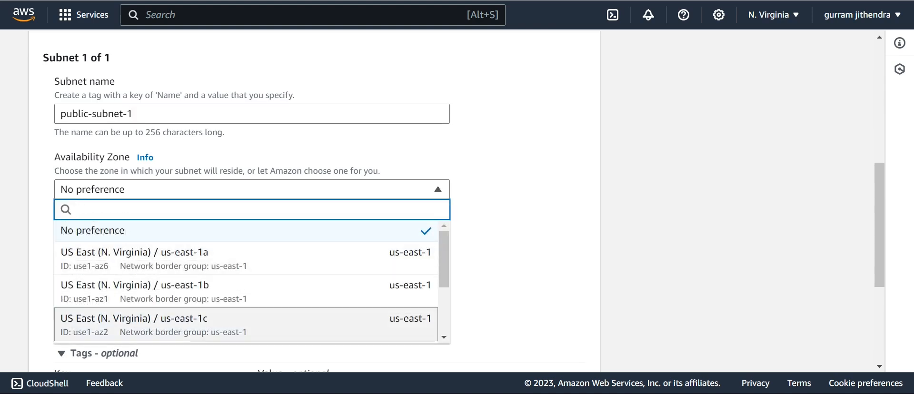
triple_click(188, 170)
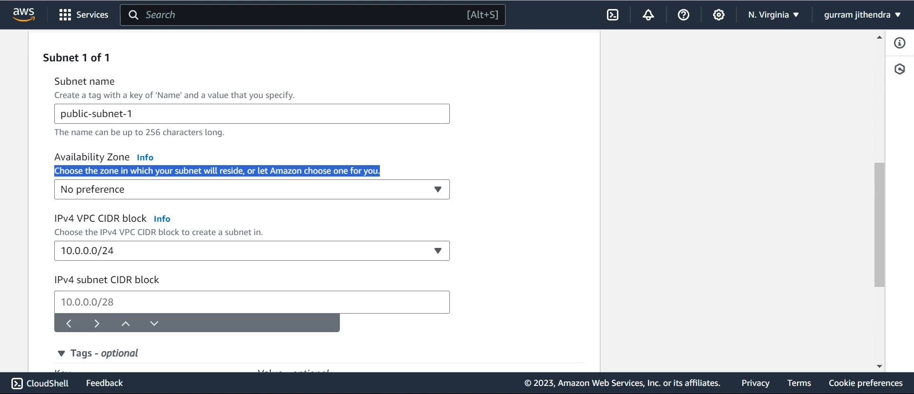
- Set the IPv4 subnet CIDR block of public-subnet-1 to 10.0.0.64/26
scroll(314, 205, down, 3)
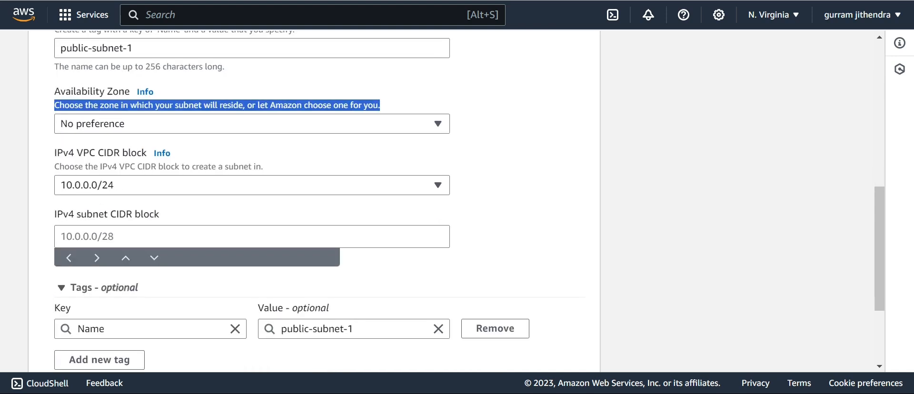
click(251, 236)
text(10)
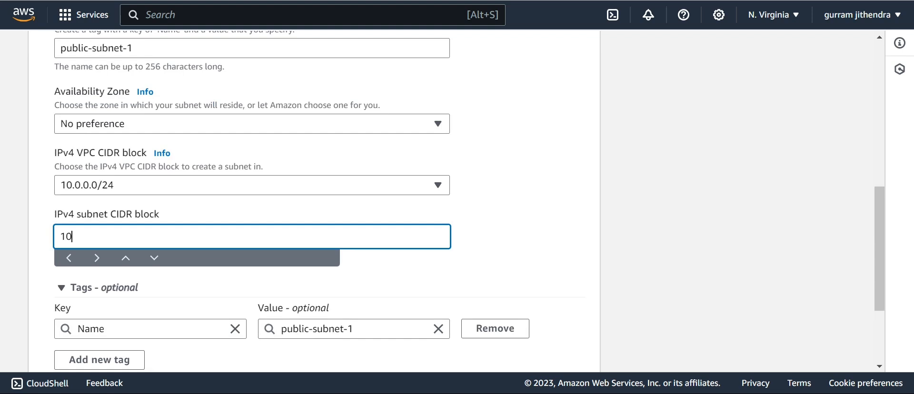
text(.0.0.64/2)
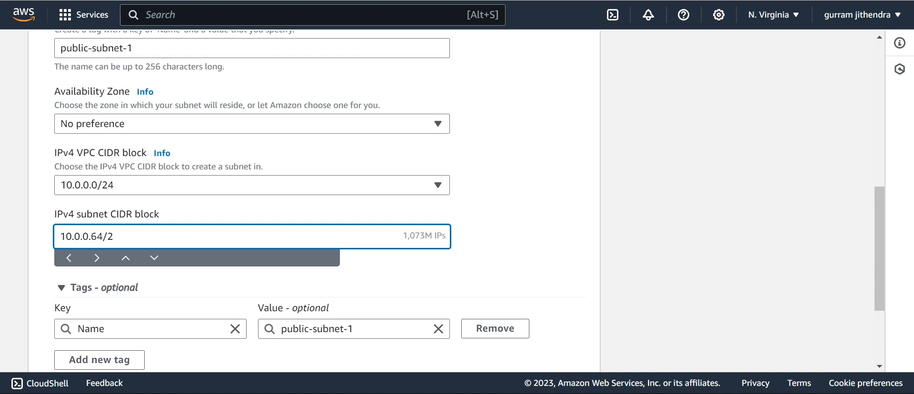
text(6)
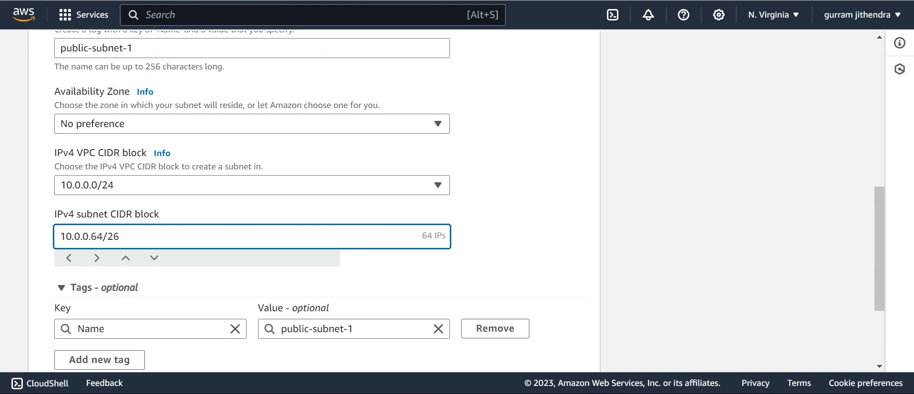
- Change the IPv4 subnet CIDR block of public-subnet-1 to 10.0.0.0/26
click(518, 214)
scroll(314, 200, up, 2)
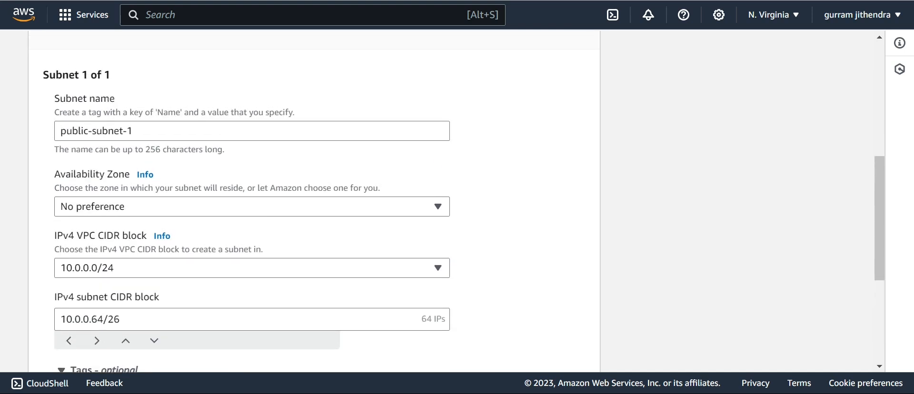
scroll(314, 201, down, 1)
scroll(314, 201, down, 1)
drag(445, 259, 422, 259)
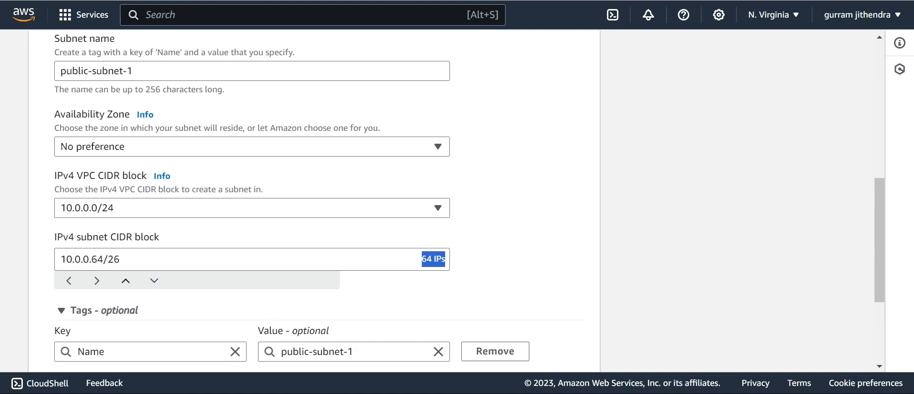
click(68, 280)
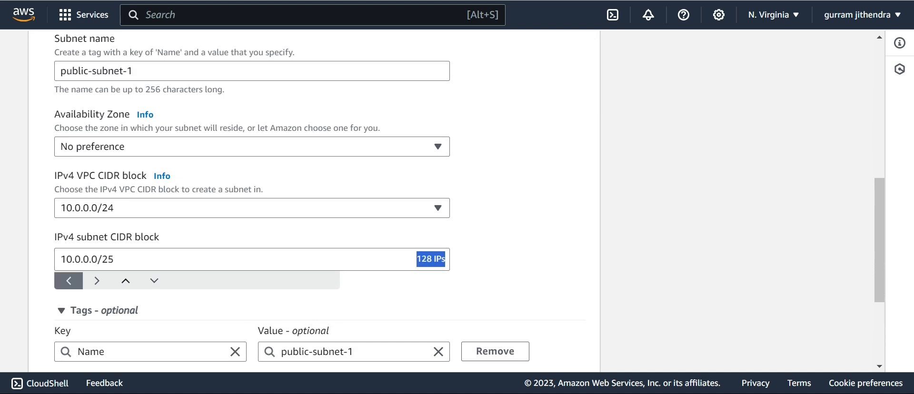
click(155, 281)
scroll(97, 307, down, 3)
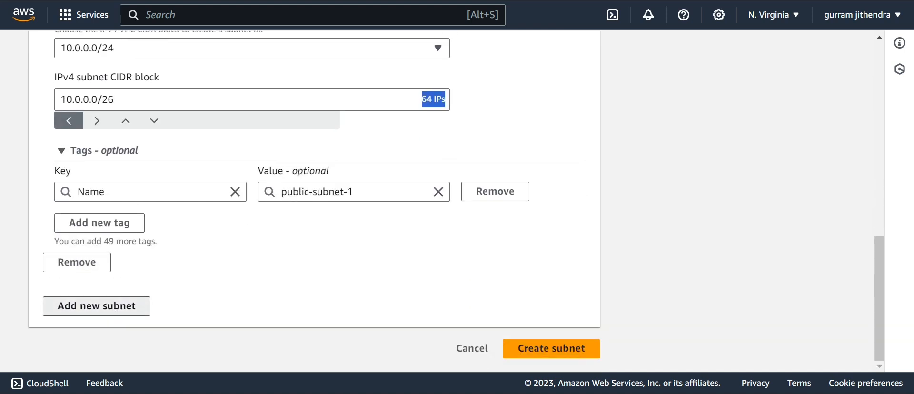
- Add a second subnet named public-subnet-2 with the IPv4 subnet CIDR block 10.0.0.0/26
click(97, 306)
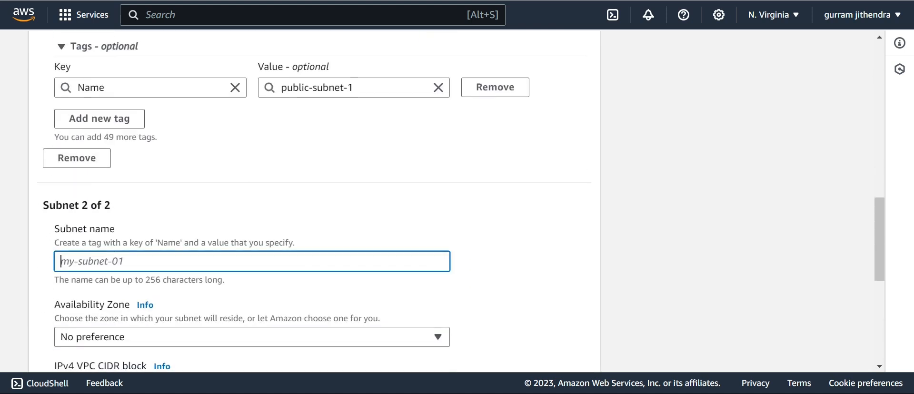
text(public-)
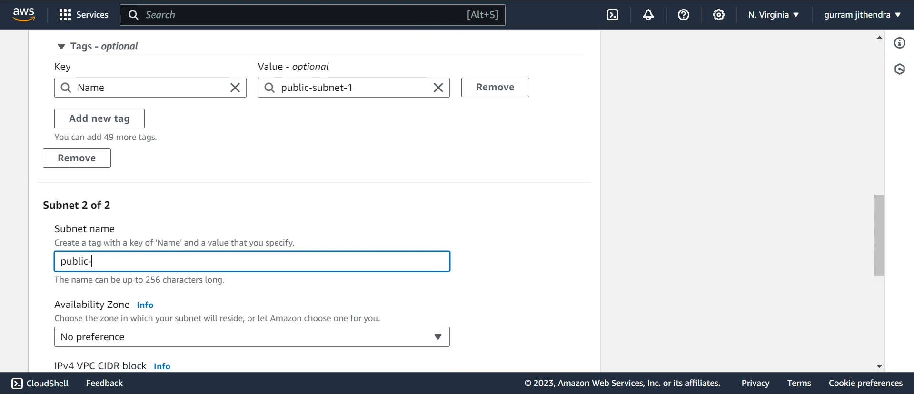
text(subnet-2)
scroll(457, 200, down, 3)
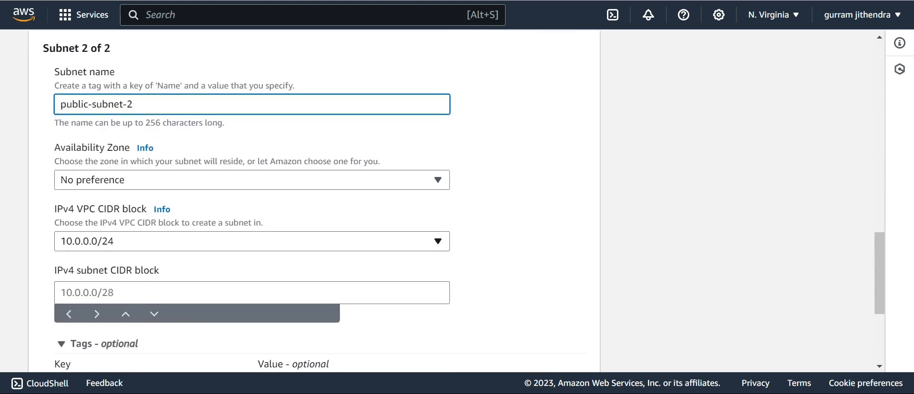
click(190, 293)
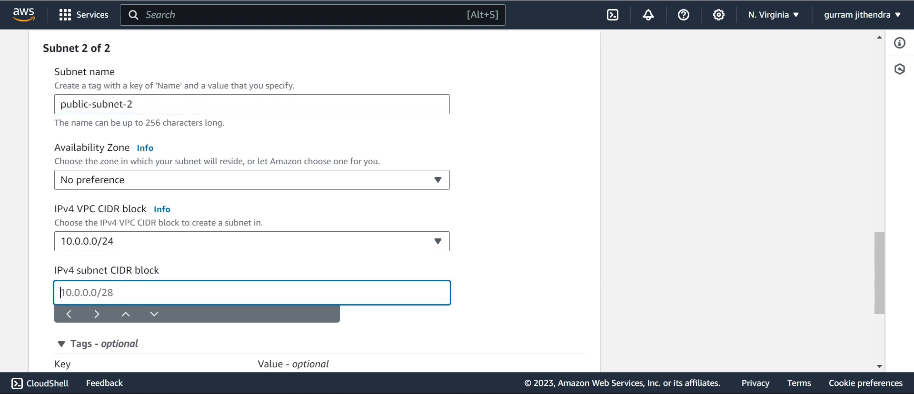
text(10.0.0.0/26)
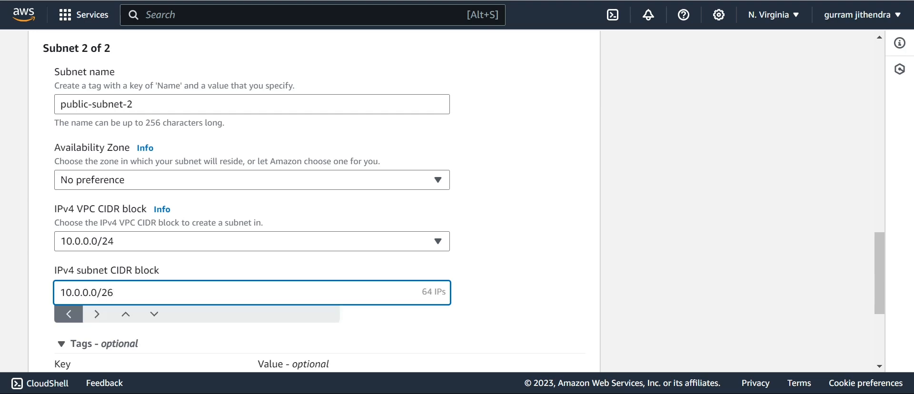
- Review the settings of both public subnets and try to create them
scroll(457, 200, up, 7)
scroll(457, 200, down, 2)
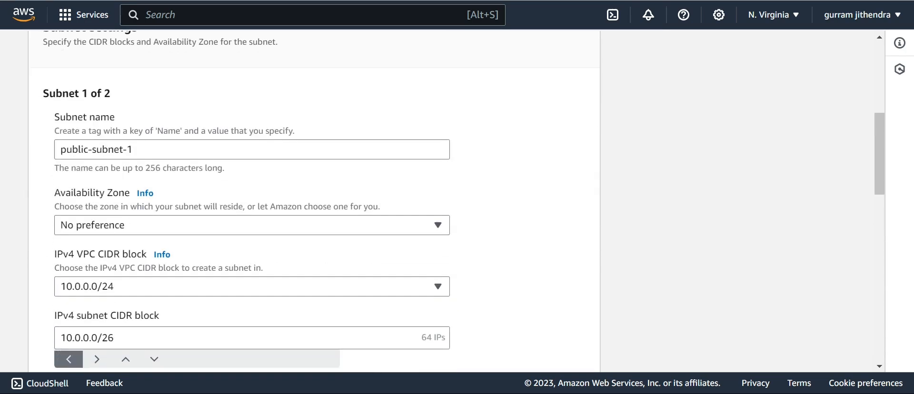
scroll(495, 281, down, 2)
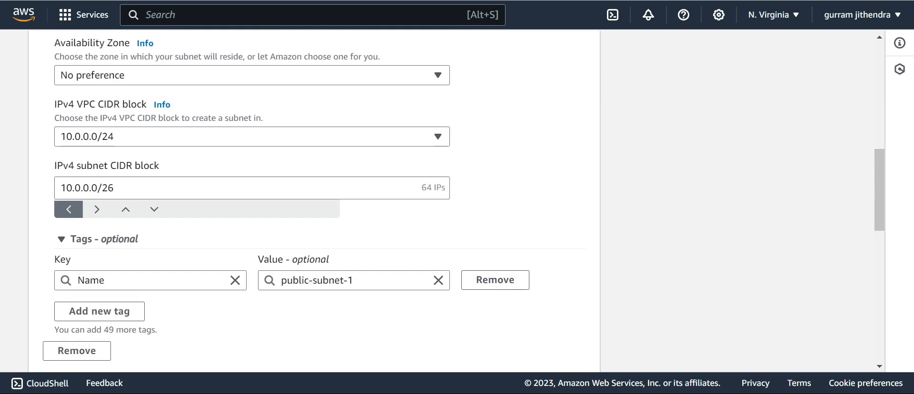
scroll(457, 199, down, 9)
click(362, 267)
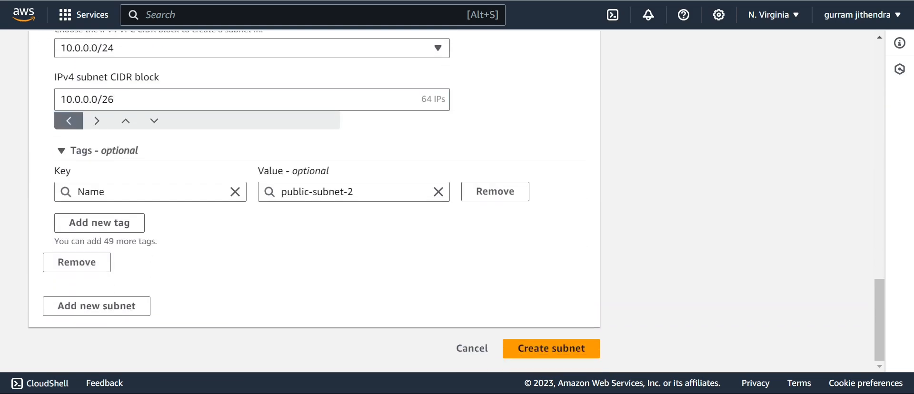
click(552, 348)
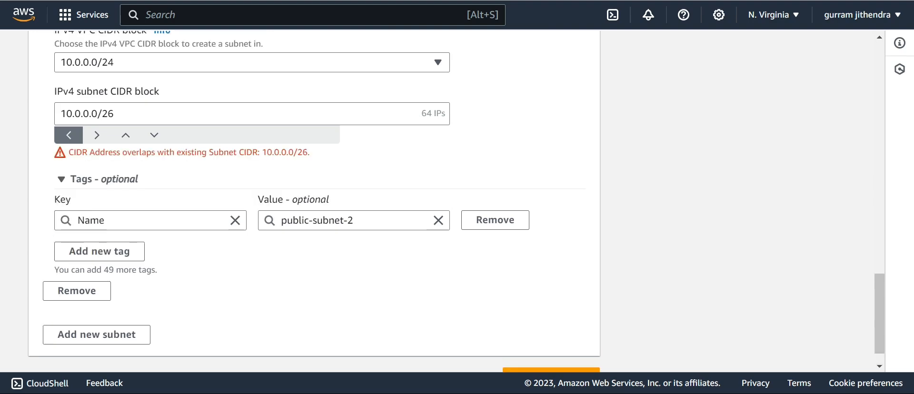
- Change the IPv4 subnet CIDR block of public-subnet-2 to 10.0.0.64/26 and create both subnets
scroll(457, 200, up, 4)
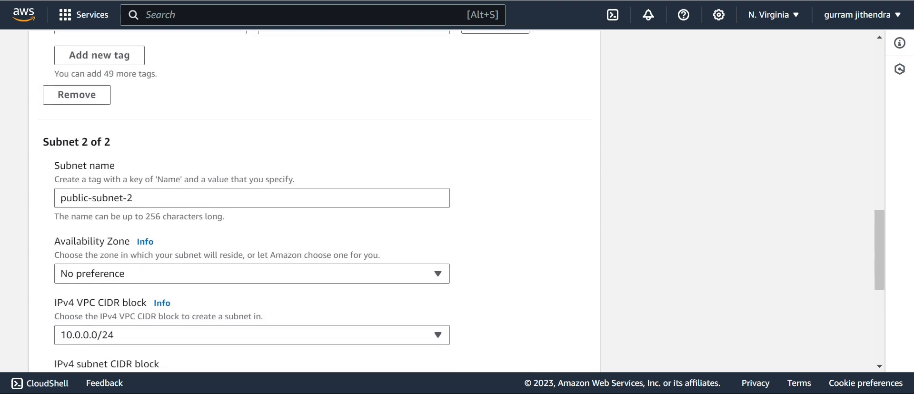
scroll(457, 200, down, 5)
click(97, 86)
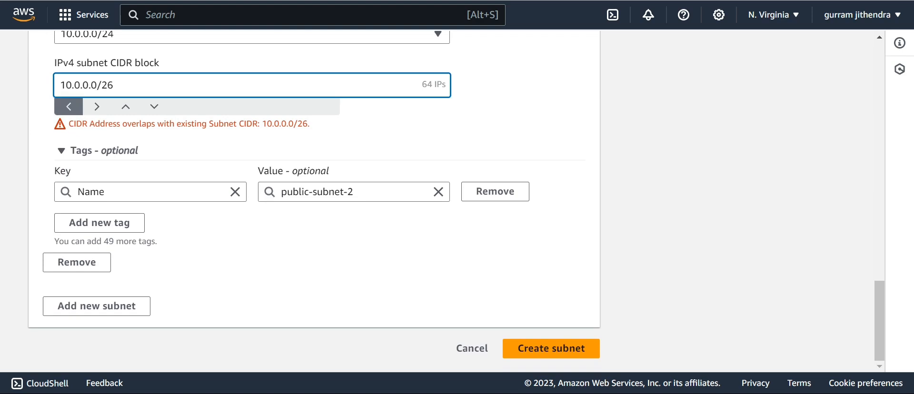
key(BackSpace)
text(64)
click(334, 266)
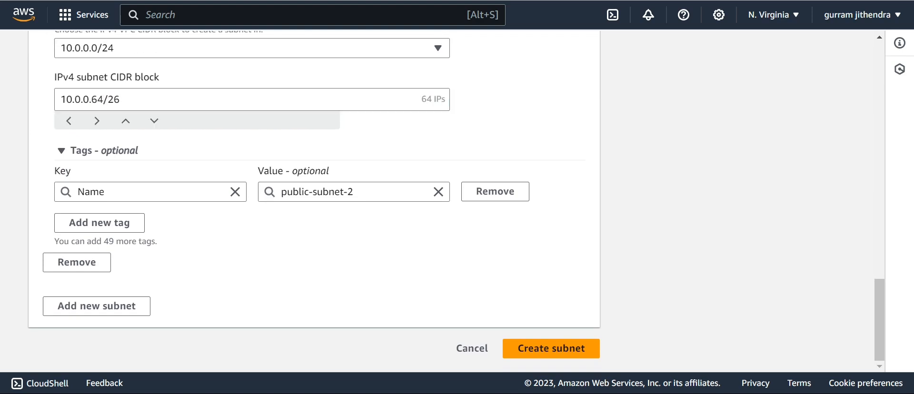
click(551, 348)
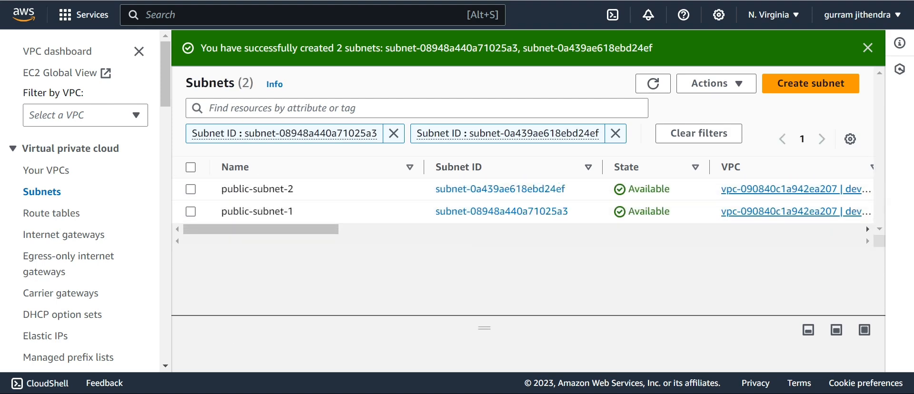
- Start creating another subnet and choose devops-vpc as its VPC
click(810, 83)
click(434, 191)
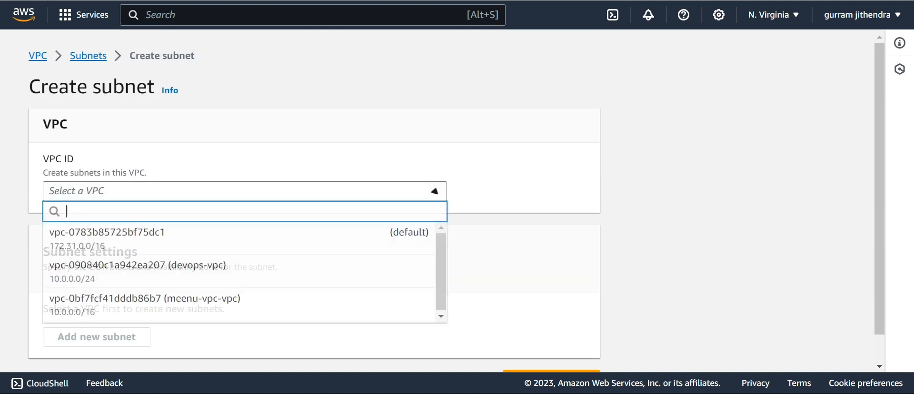
click(143, 304)
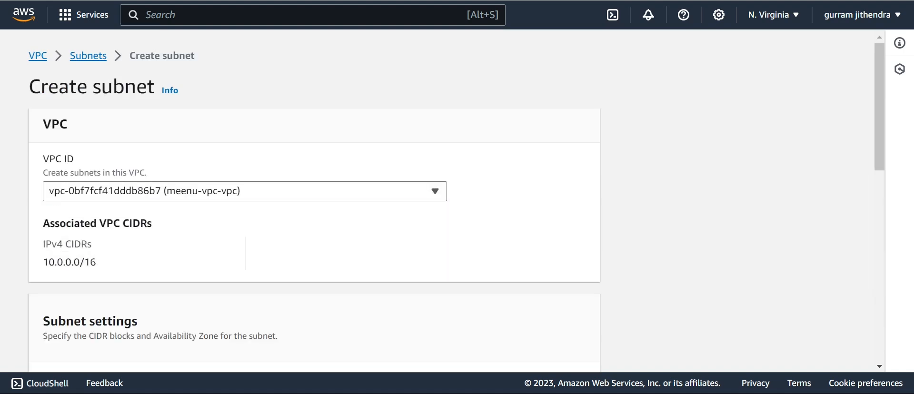
click(214, 192)
click(166, 272)
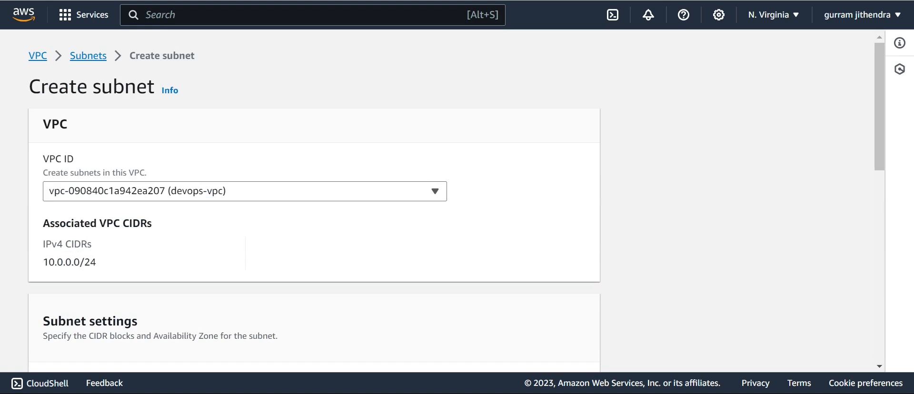
- Name the subnet private-subnet-1 and set its Availability Zone to us-east-1a
scroll(314, 238, down, 3)
scroll(314, 214, down, 3)
click(190, 149)
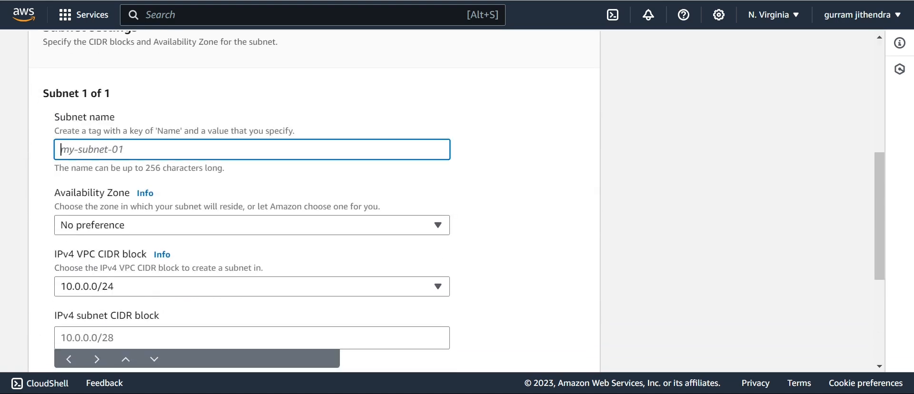
text(private-)
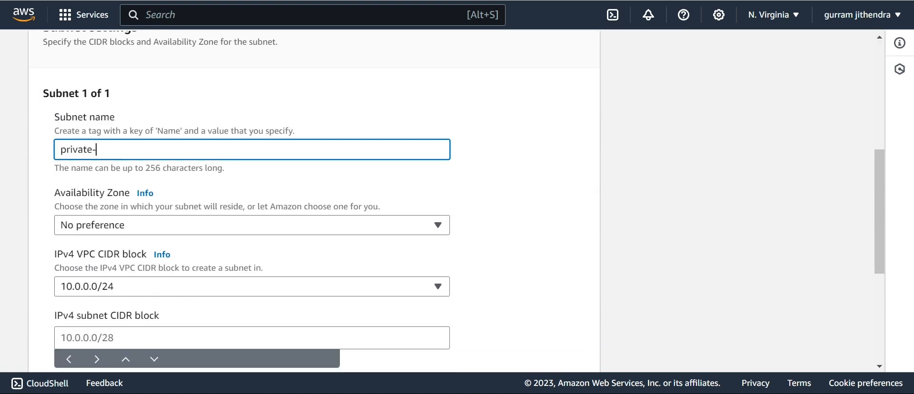
text(subnet-1)
scroll(251, 200, down, 2)
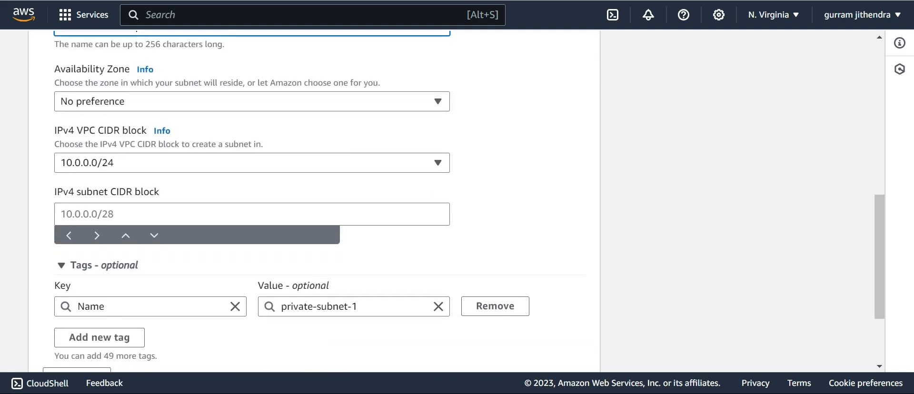
click(251, 101)
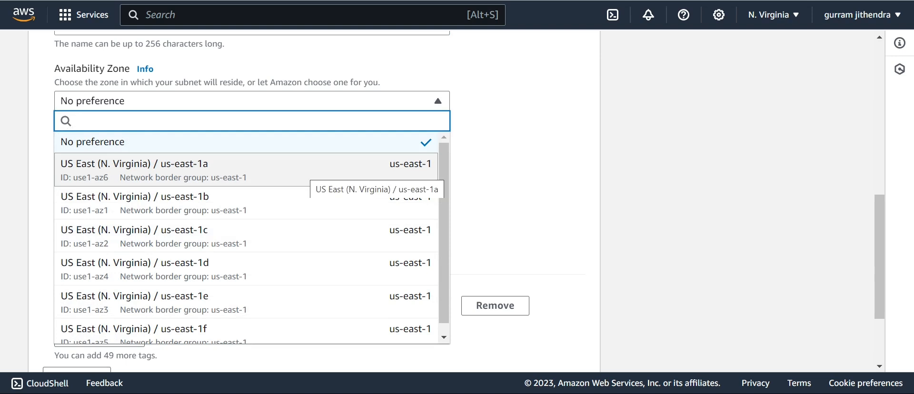
click(309, 170)
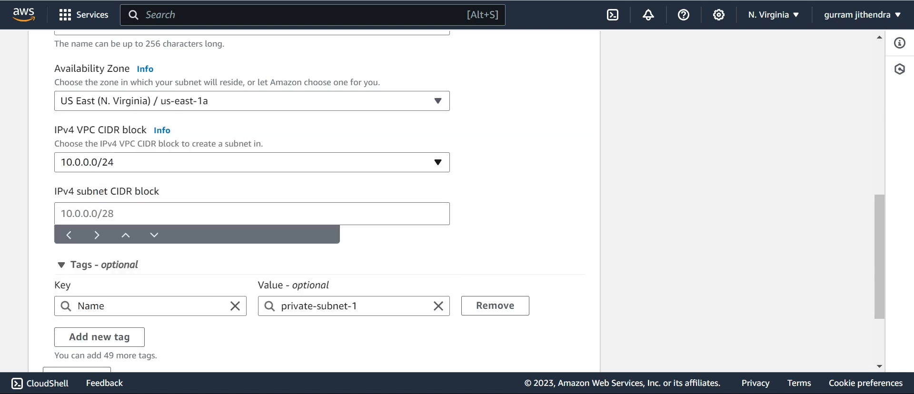
- Set the IPv4 subnet CIDR block of private-subnet-1 to 10.0.0.128/26
scroll(305, 171, down, 1)
click(285, 155)
text(10.0.0)
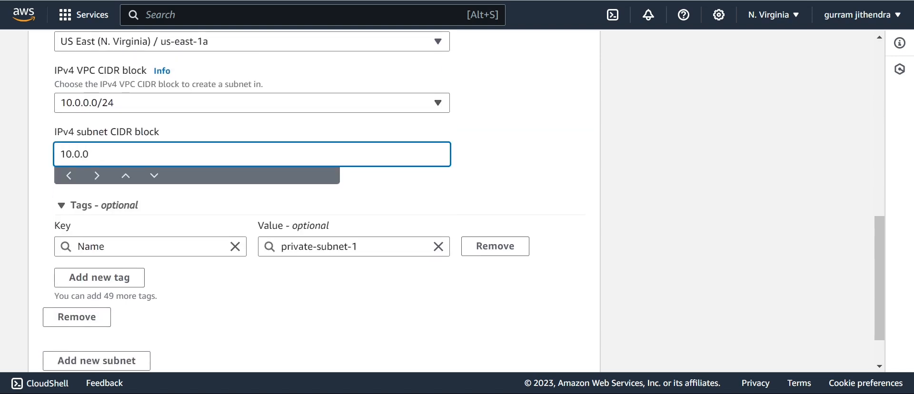
text(.128/26)
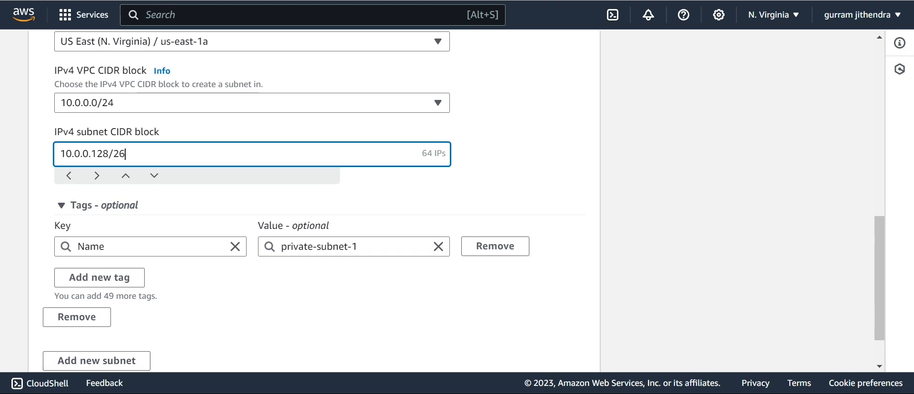
- Add a second subnet named privaye-subnet-2 and set its Availability Zone to us-east-1b
scroll(314, 201, down, 3)
click(97, 305)
scroll(97, 306, down, 4)
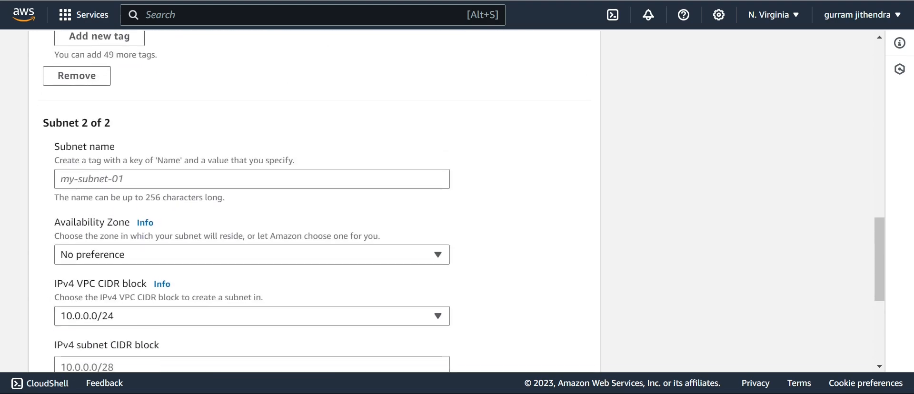
click(191, 172)
text(privaye-subnet-2)
scroll(252, 200, down, 3)
click(252, 91)
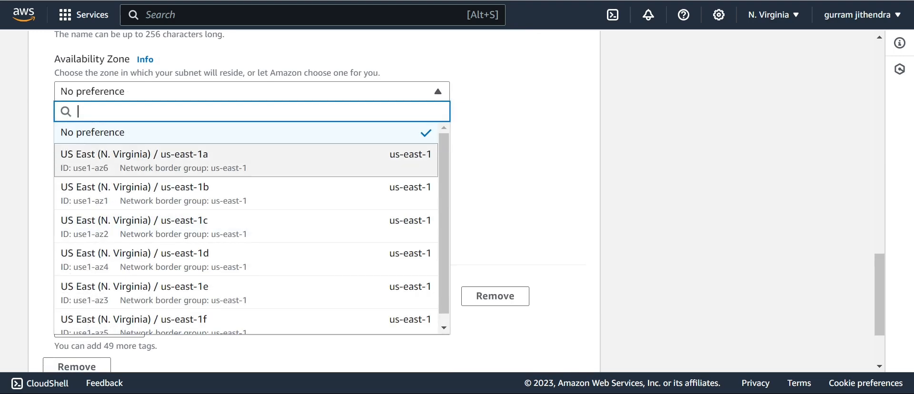
click(371, 195)
- Set the IPv4 subnet CIDR block of the second subnet to 10.0.0.192/26
scroll(371, 194, down, 1)
scroll(456, 201, down, 1)
click(252, 133)
text(10)
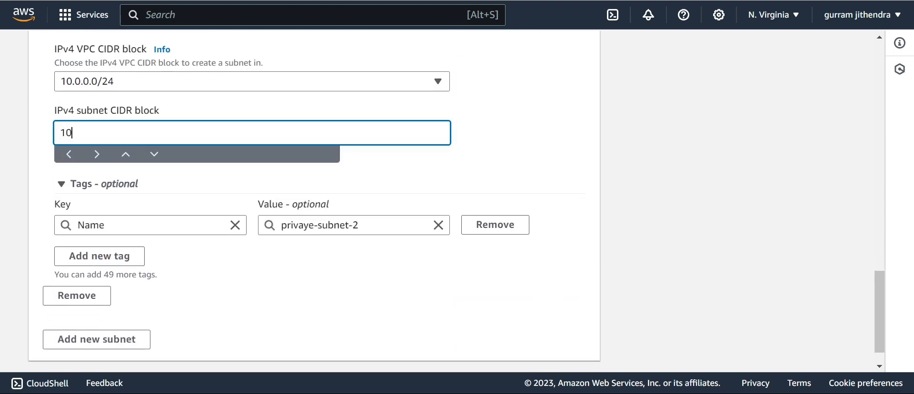
text(.0.0.192/26)
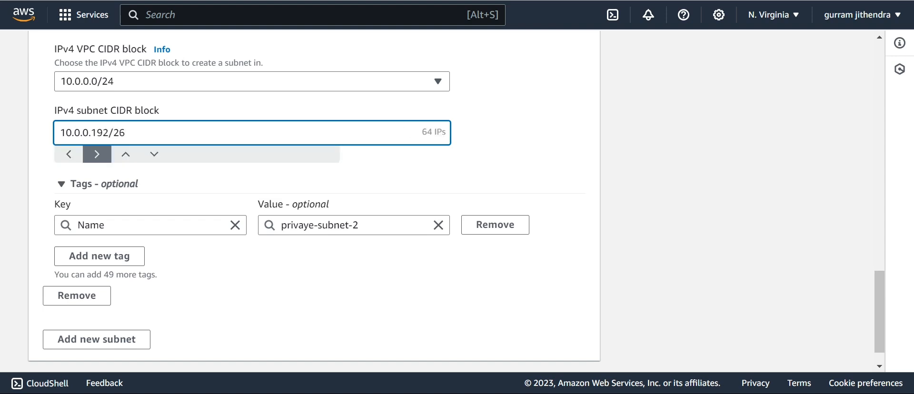
- Correct the second subnet's name to private-subnet-2 and create both private subnets
scroll(456, 196, down, 1)
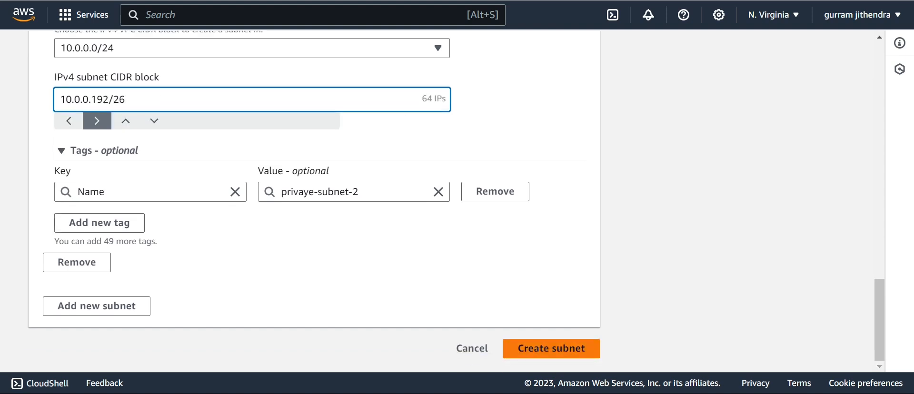
scroll(456, 196, up, 4)
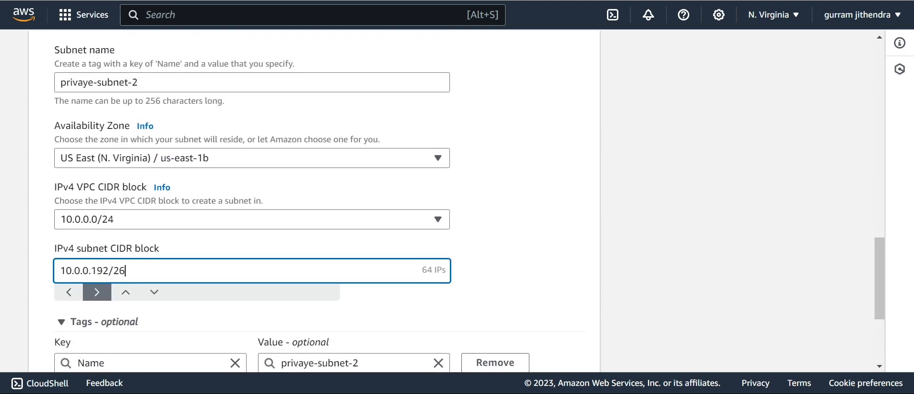
click(93, 83)
key(BackSpace)
text(t)
scroll(456, 200, down, 4)
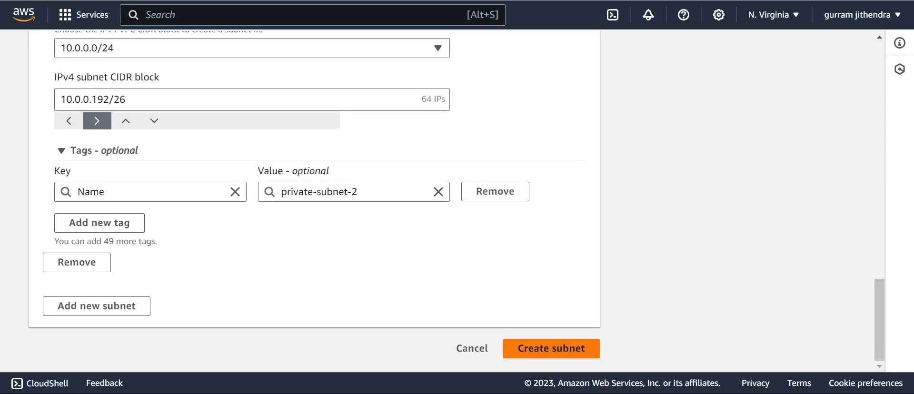
click(551, 349)
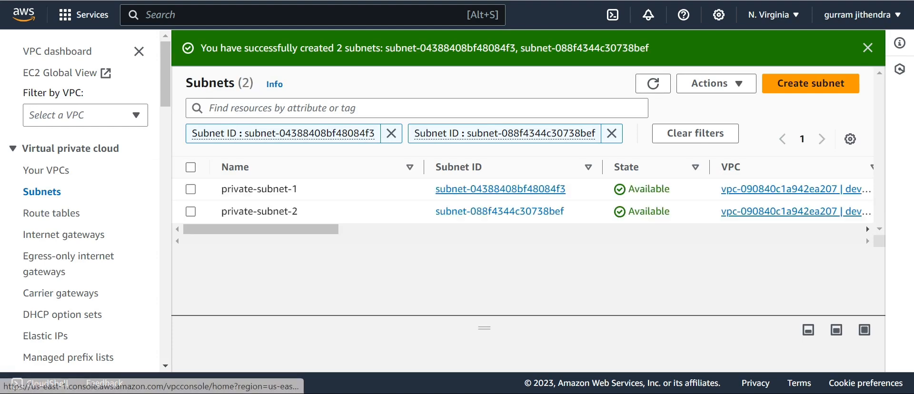
- Clear both subnet ID filters and review the public and private subnets of devops-vpc in the full subnet list
click(391, 134)
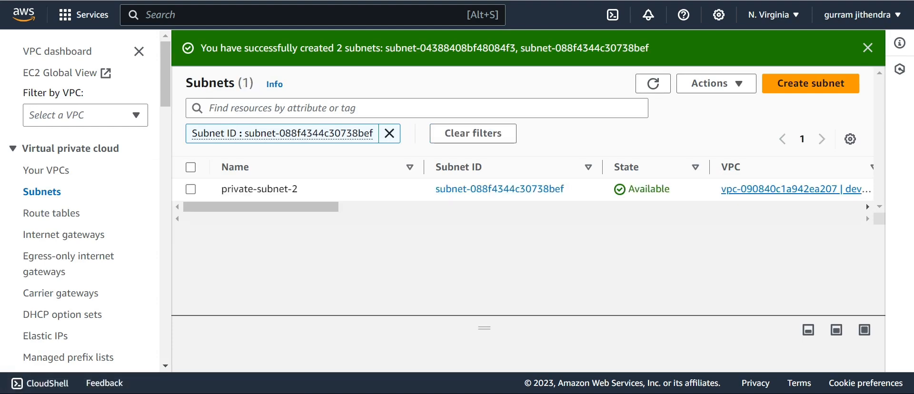
click(389, 134)
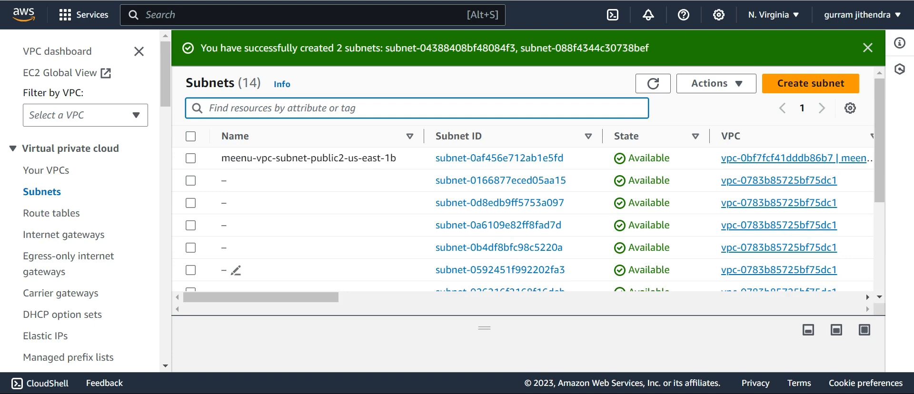
scroll(236, 270, down, 5)
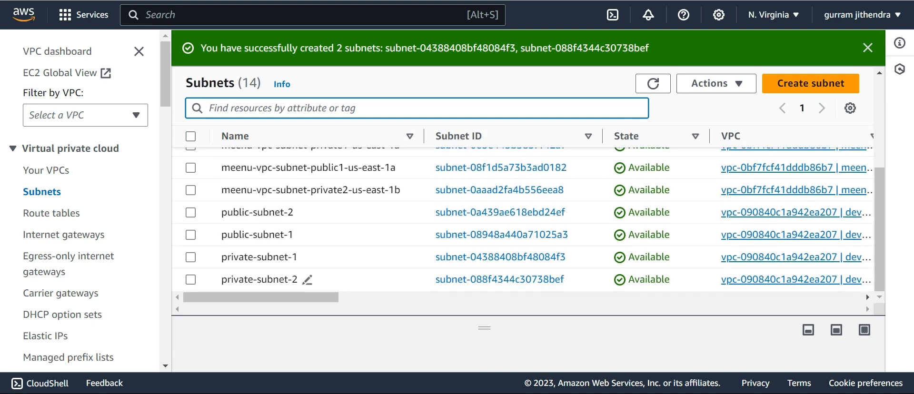
scroll(529, 259, right, 1)
scroll(529, 258, left, 1)
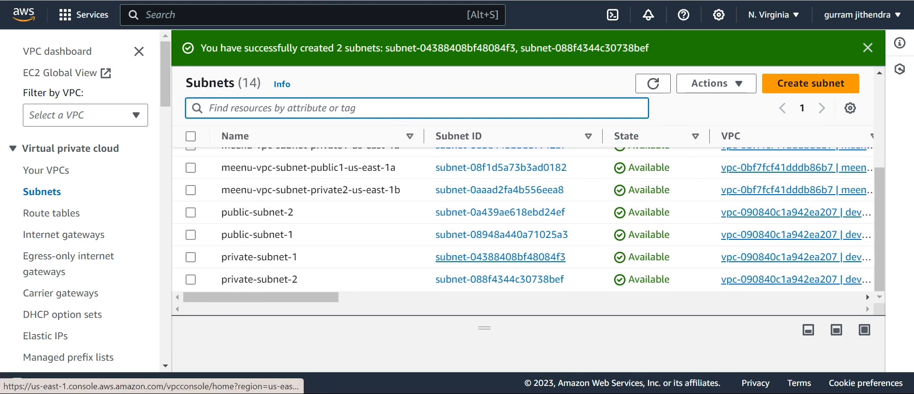
scroll(529, 258, right, 6)
scroll(529, 259, left, 6)
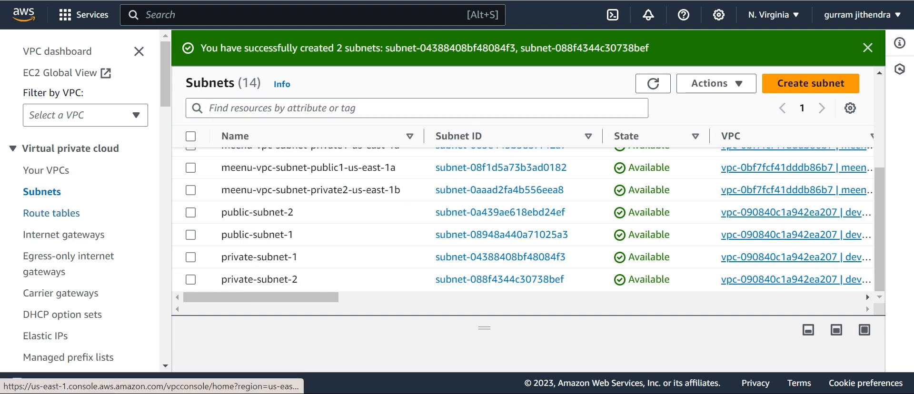
- Create a route table named devops-public-rt in devops-vpc
click(51, 213)
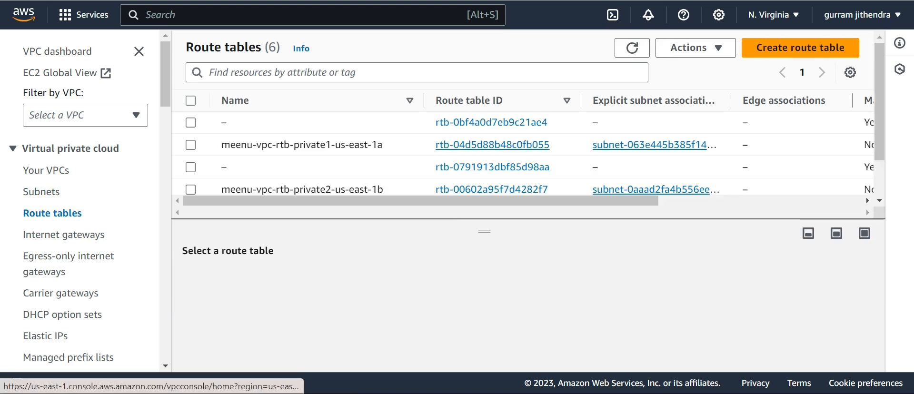
scroll(492, 157, down, 3)
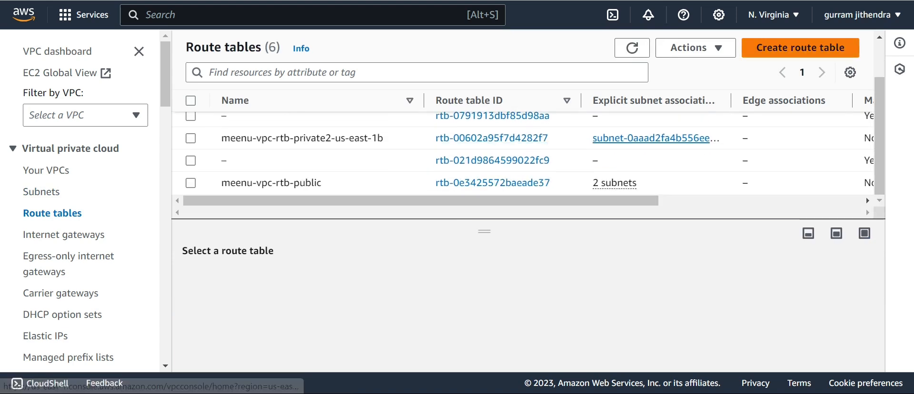
click(800, 48)
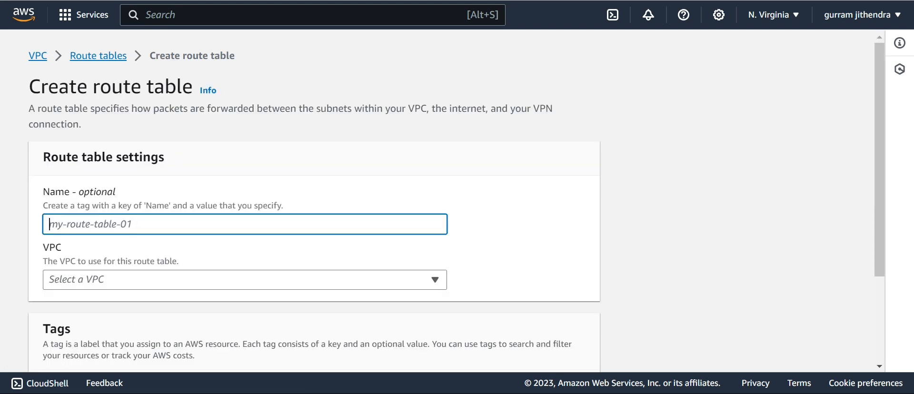
text(devops-p)
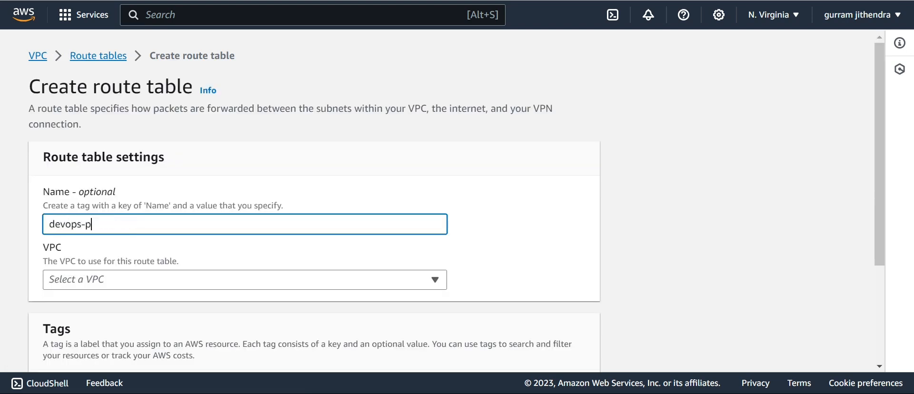
text(ublic-rt-)
key(BackSpace)
scroll(314, 204, down, 2)
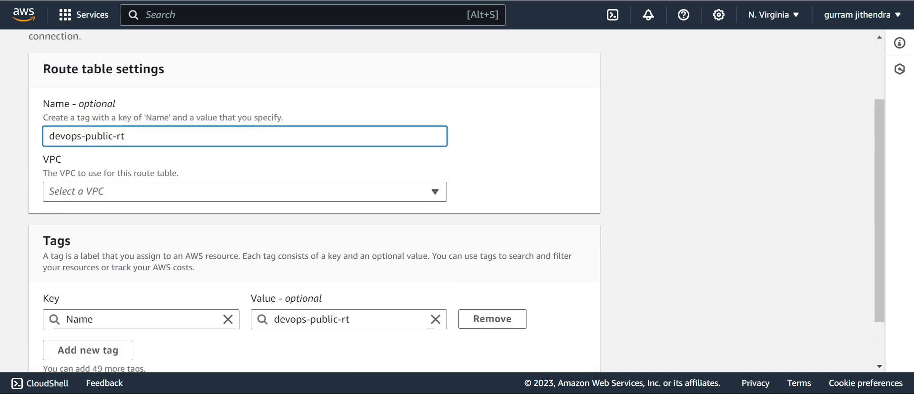
click(244, 181)
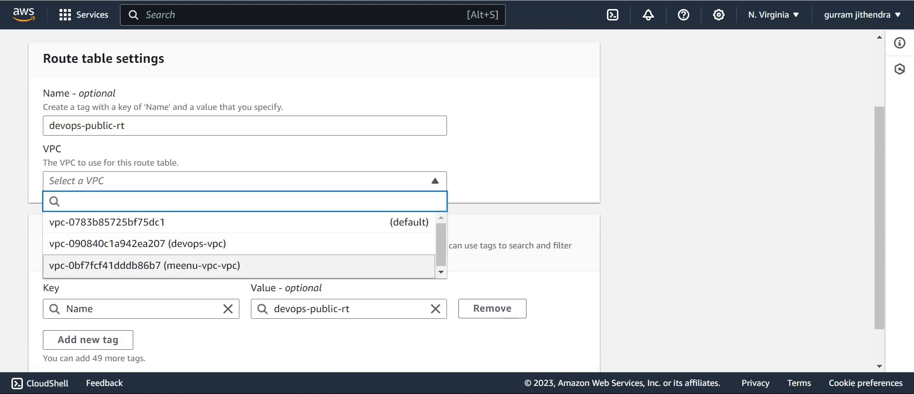
click(190, 244)
scroll(314, 244, down, 2)
click(541, 349)
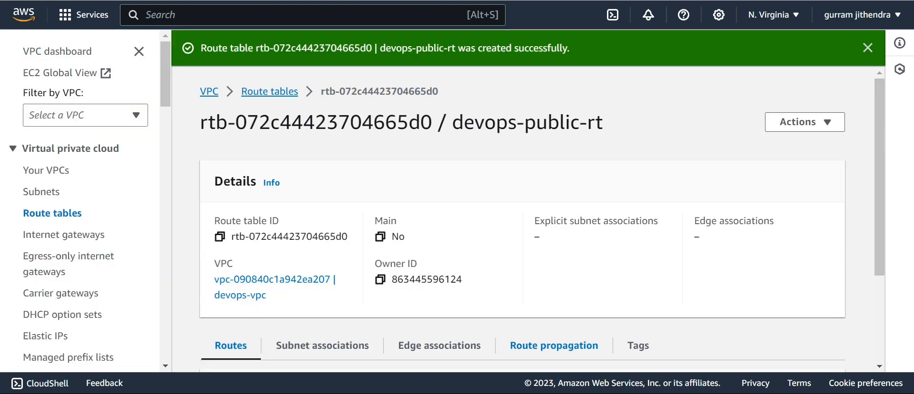
- Create another route table named devops-private-rt in devops-vpc
click(269, 92)
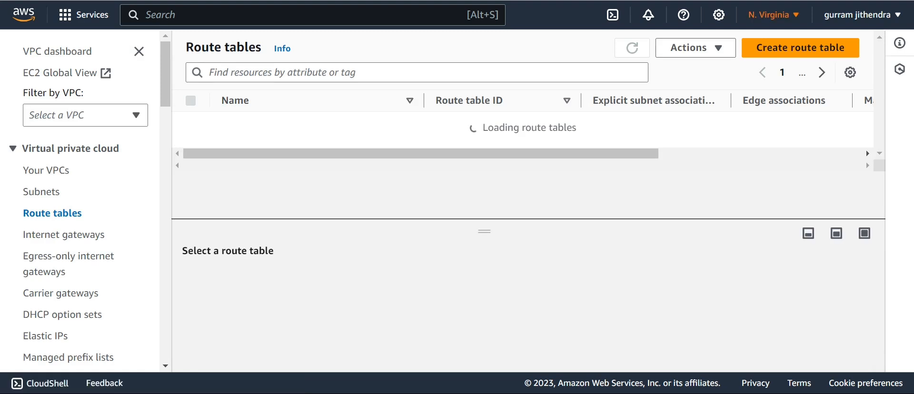
click(800, 48)
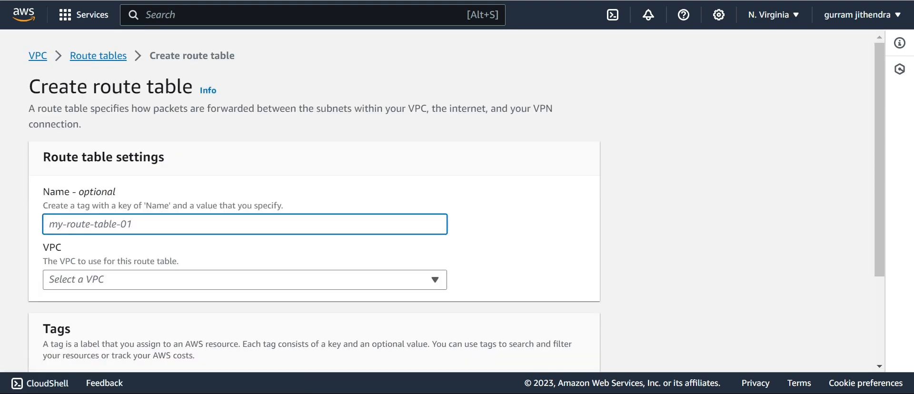
text(devops-private-rt)
scroll(314, 191, down, 2)
click(238, 177)
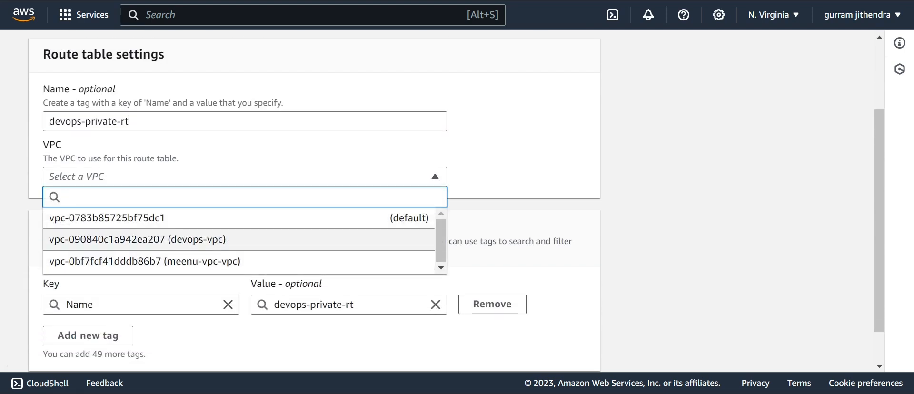
click(238, 239)
scroll(314, 238, down, 1)
click(540, 348)
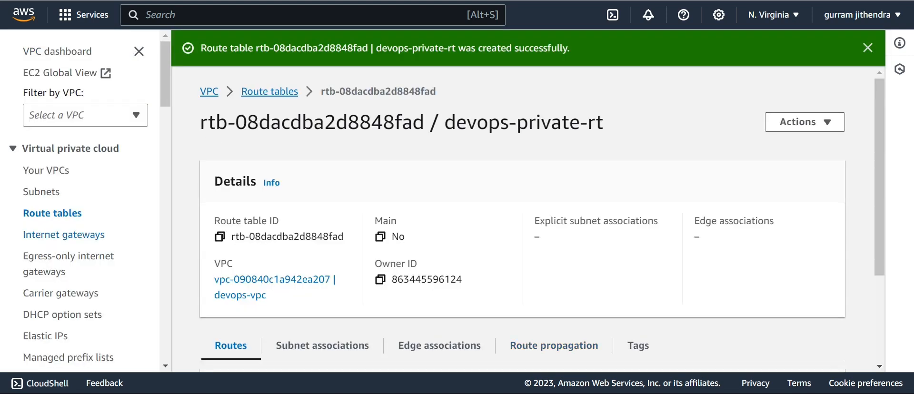
- Create an internet gateway with the name tag devops-Internet-gateway
scroll(542, 226, down, 1)
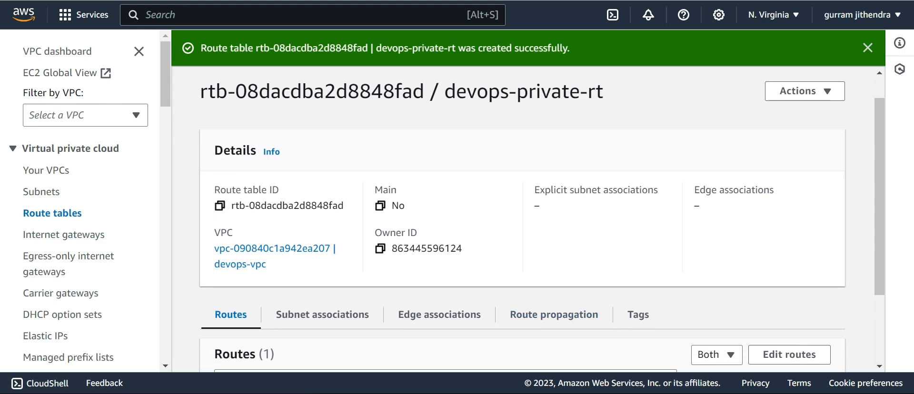
scroll(542, 219, down, 1)
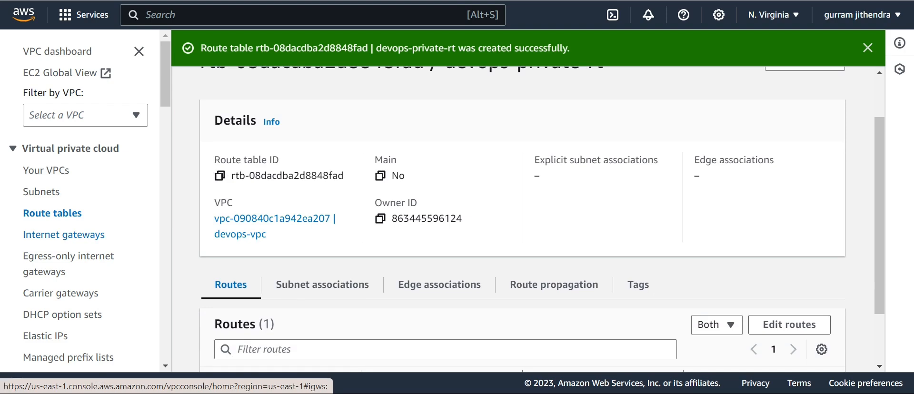
click(64, 234)
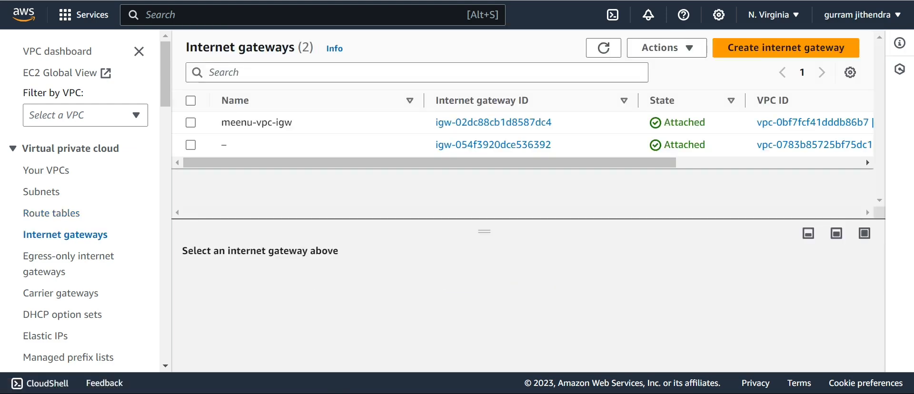
click(786, 47)
click(285, 224)
text(devop)
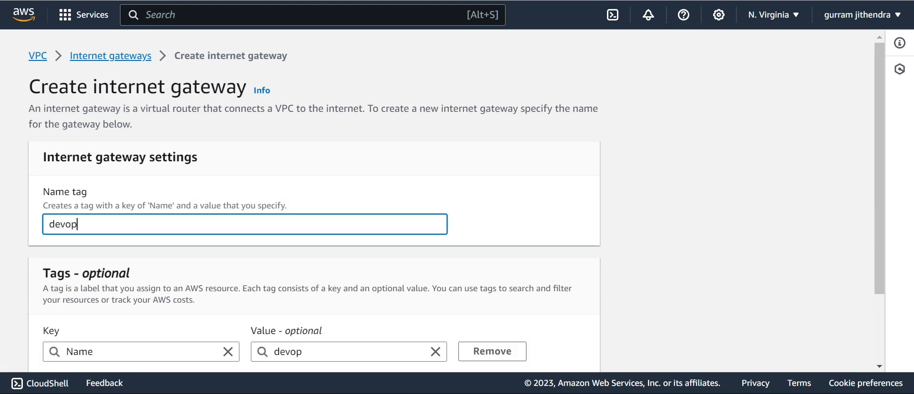
text(s-Internet-gateway)
scroll(448, 200, down, 2)
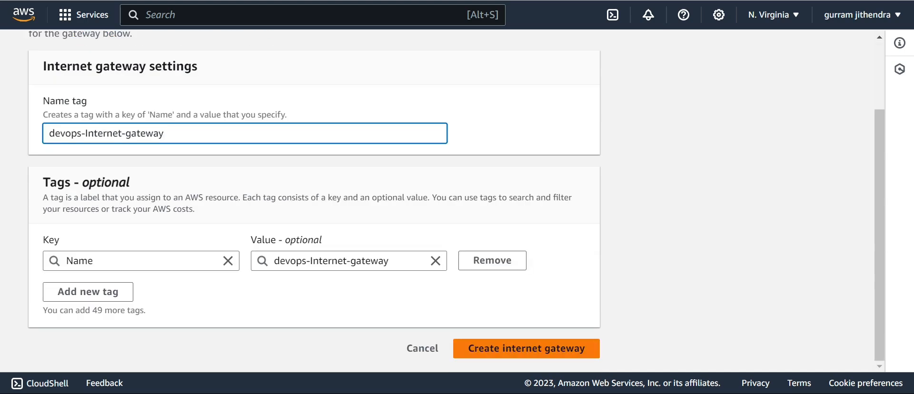
click(526, 348)
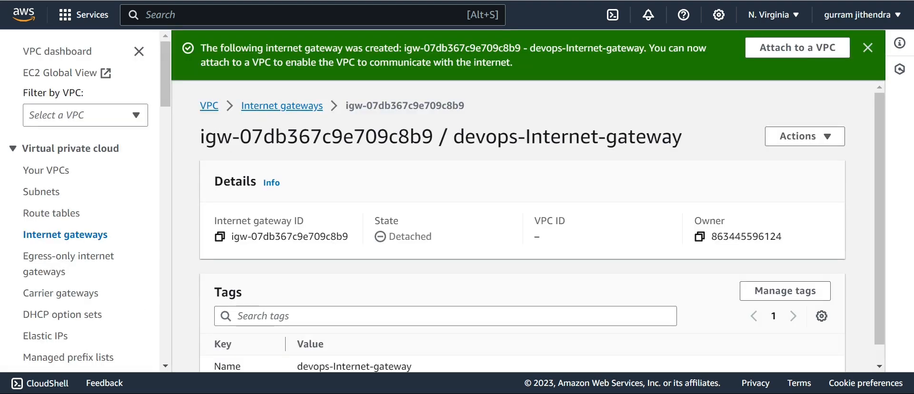
- Attach the new devops-Internet-gateway to devops-vpc
click(797, 48)
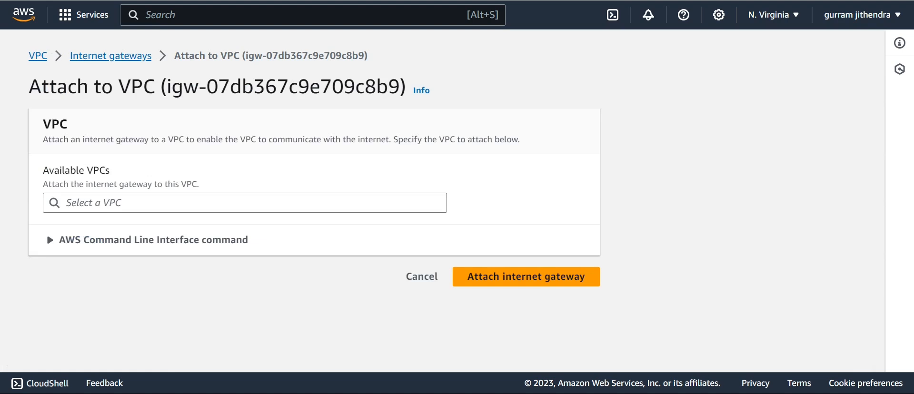
click(200, 202)
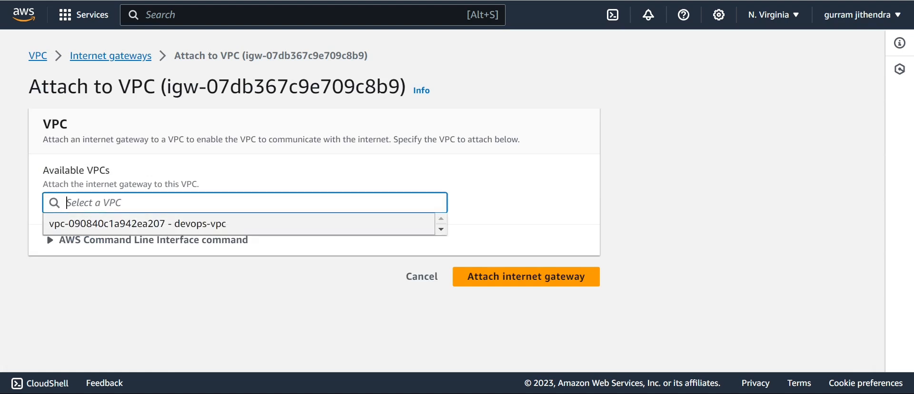
click(138, 223)
click(526, 277)
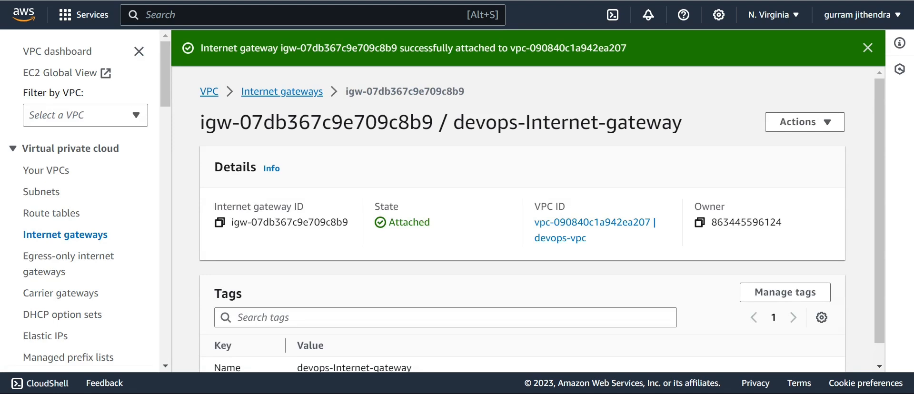
- Begin a new NAT gateway and name it devops-NAT
scroll(81, 285, down, 1)
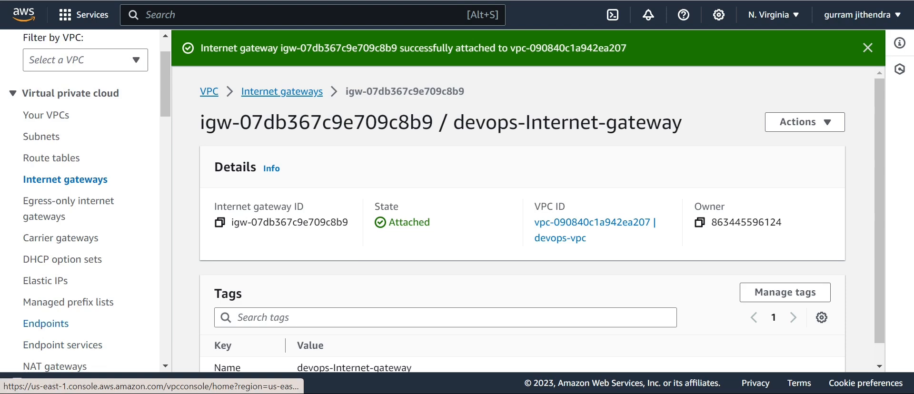
click(55, 366)
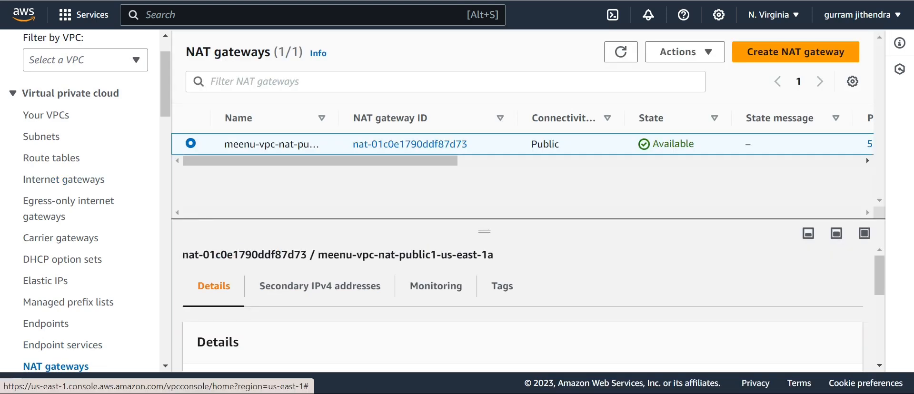
click(795, 52)
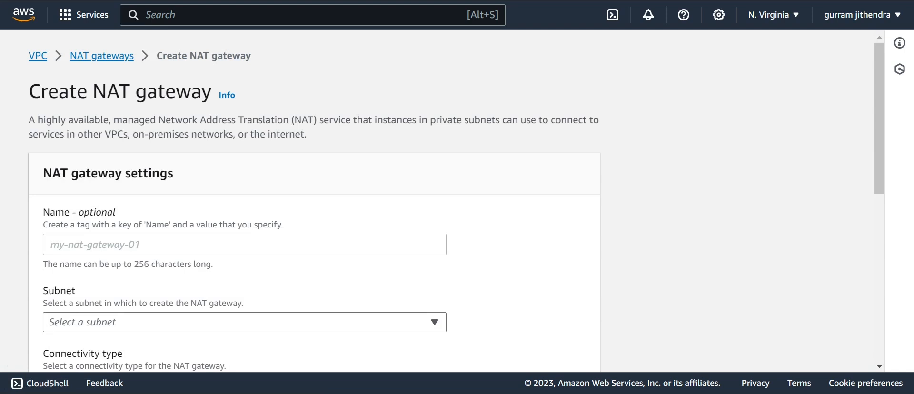
click(244, 245)
text(de)
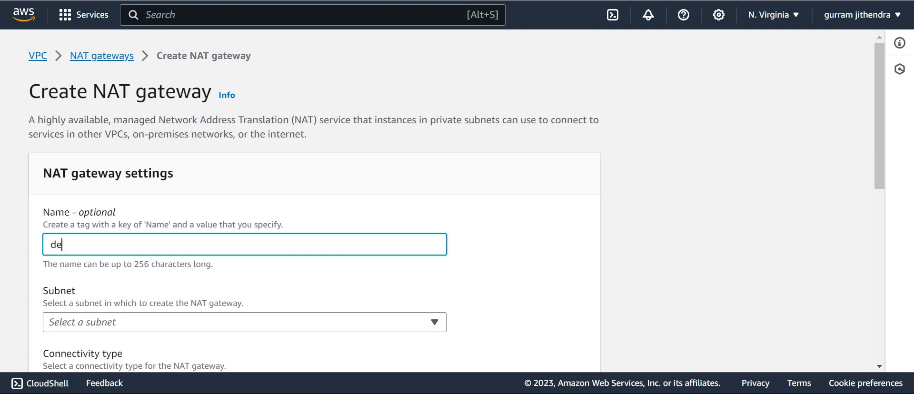
text(vops-NAT)
scroll(443, 200, down, 2)
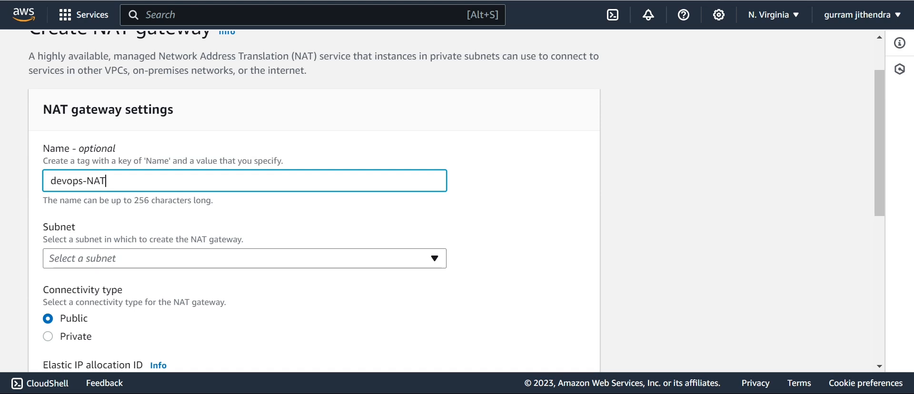
- Place the NAT gateway in public-subnet-1 and allocate an Elastic IP address for it
scroll(456, 201, down, 2)
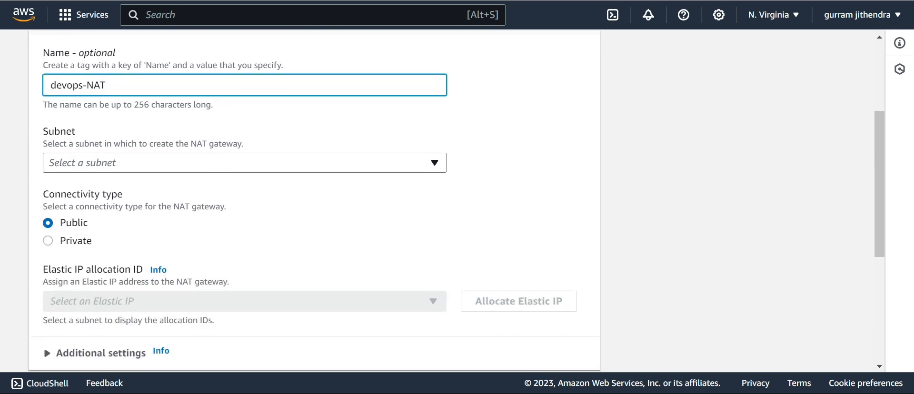
click(245, 163)
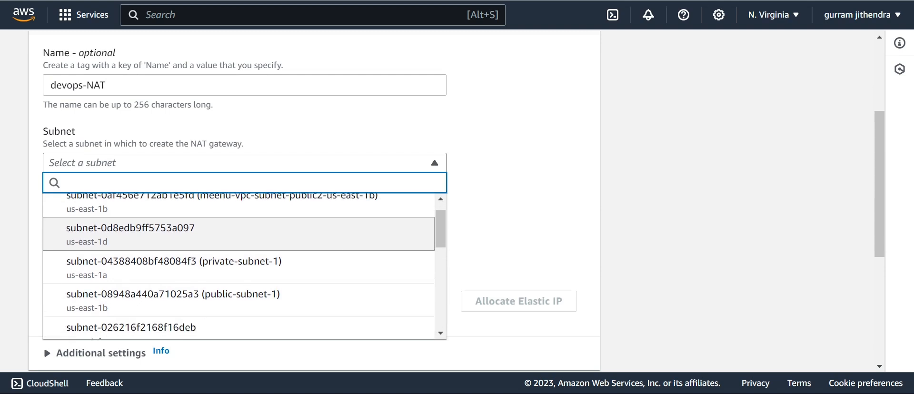
scroll(335, 259, down, 2)
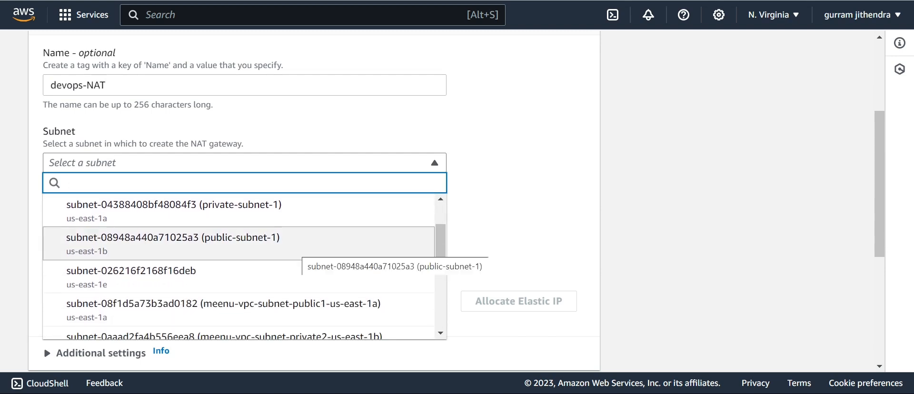
click(305, 248)
scroll(305, 248, down, 5)
scroll(314, 204, up, 2)
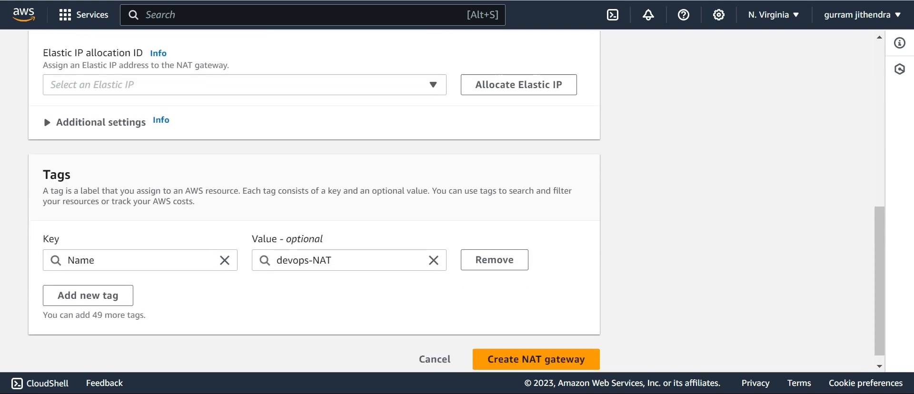
click(518, 149)
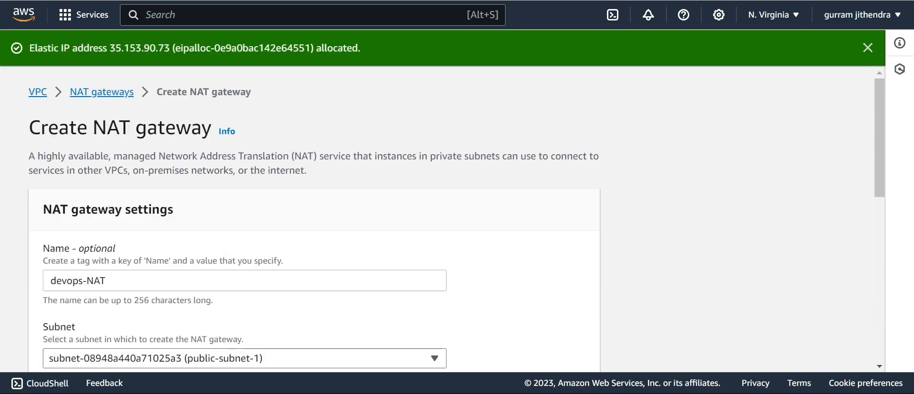
- Create the devops-NAT gateway with the configured subnet and Elastic IP, and look over its details
scroll(305, 214, down, 10)
click(530, 347)
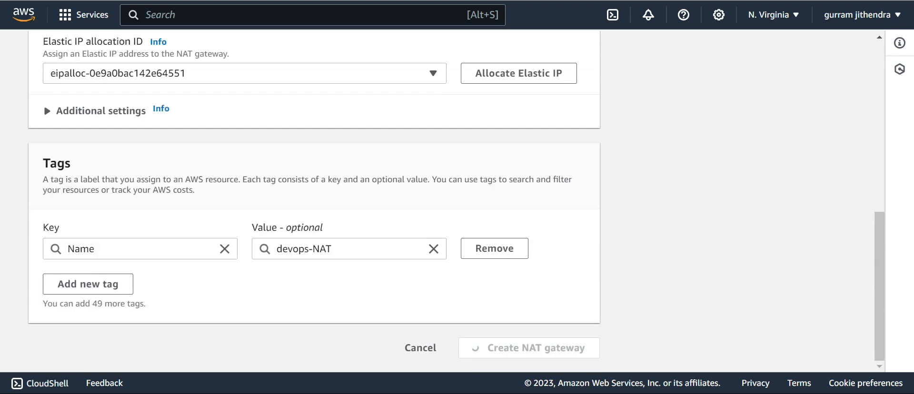
scroll(523, 214, down, 5)
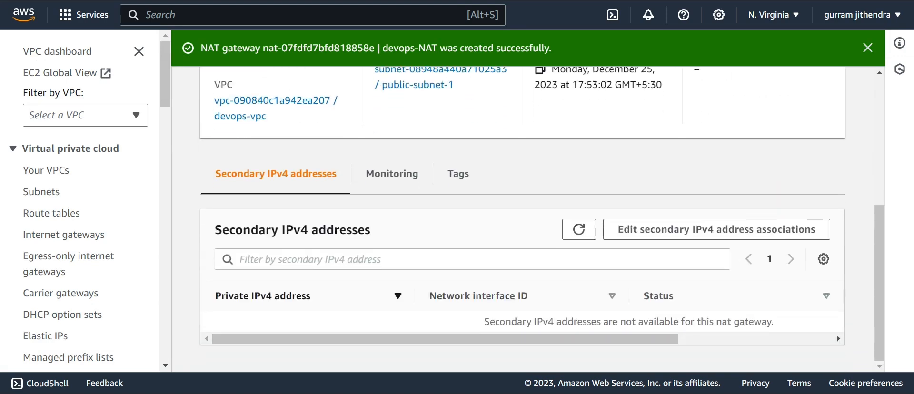
scroll(524, 214, up, 1)
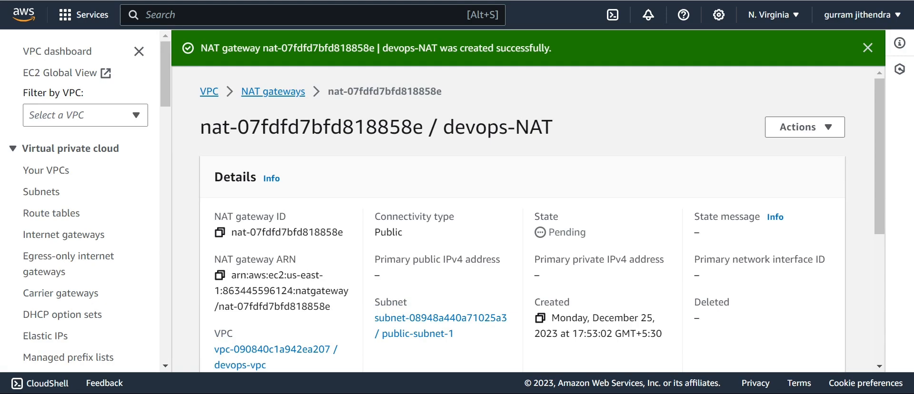
scroll(523, 219, down, 3)
scroll(524, 219, up, 3)
- Associate public-subnet-1 and public-subnet-2 with the devops-public-rt route table and save the associations
click(51, 212)
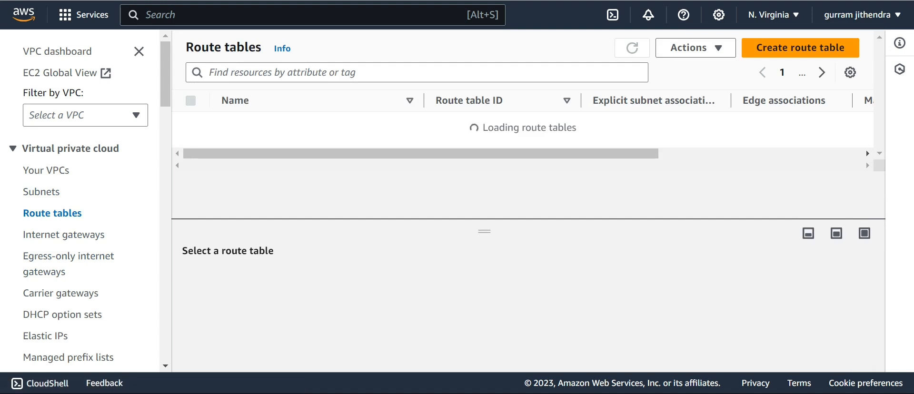
scroll(493, 152, down, 2)
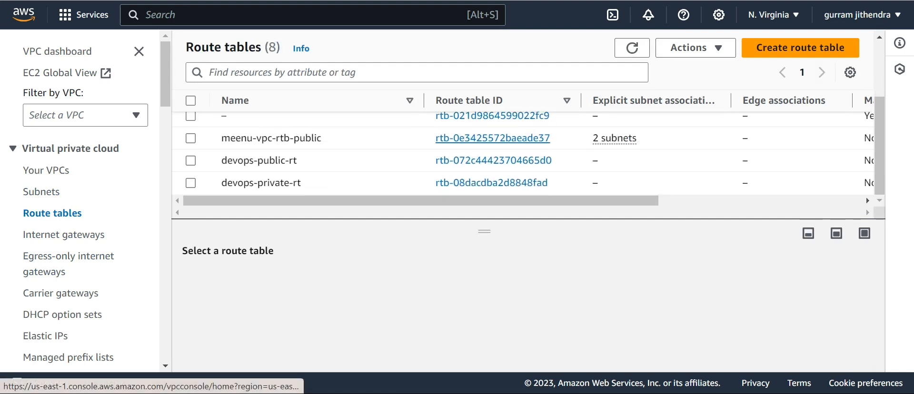
click(493, 161)
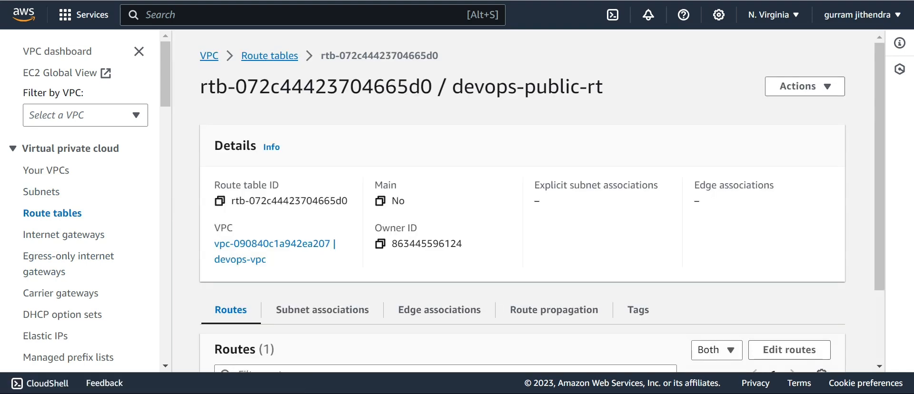
click(805, 86)
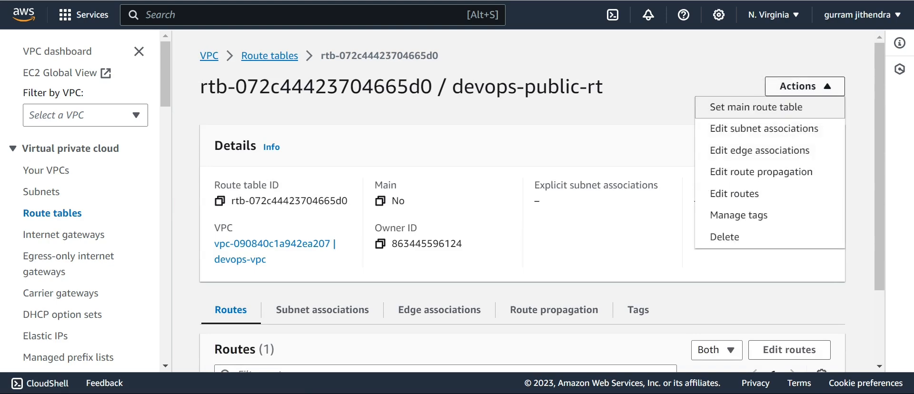
click(763, 129)
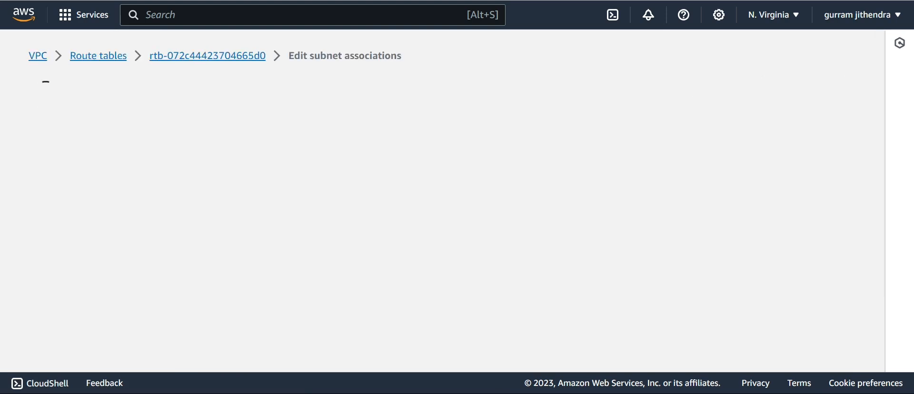
click(48, 216)
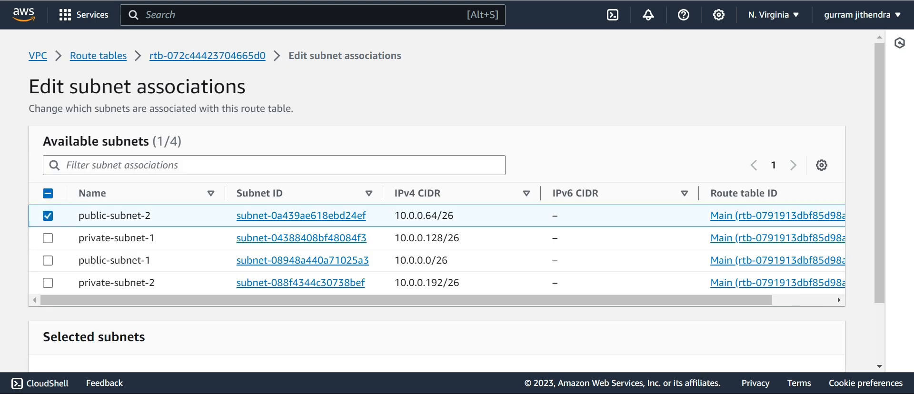
click(47, 261)
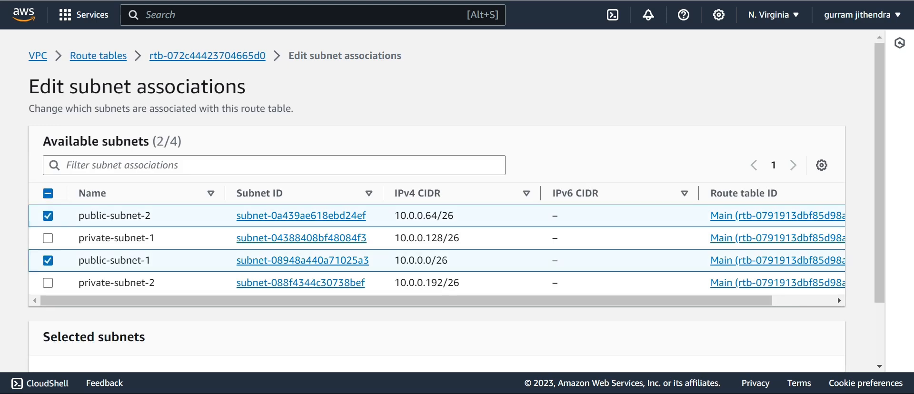
scroll(436, 261, down, 2)
click(788, 348)
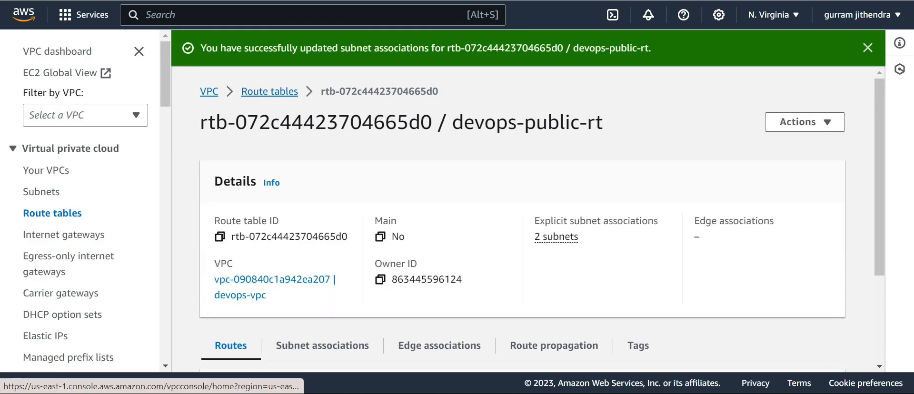
- Add a new route to devops-public-rt with the destination 0.0.0.0/0
scroll(523, 219, down, 3)
click(789, 252)
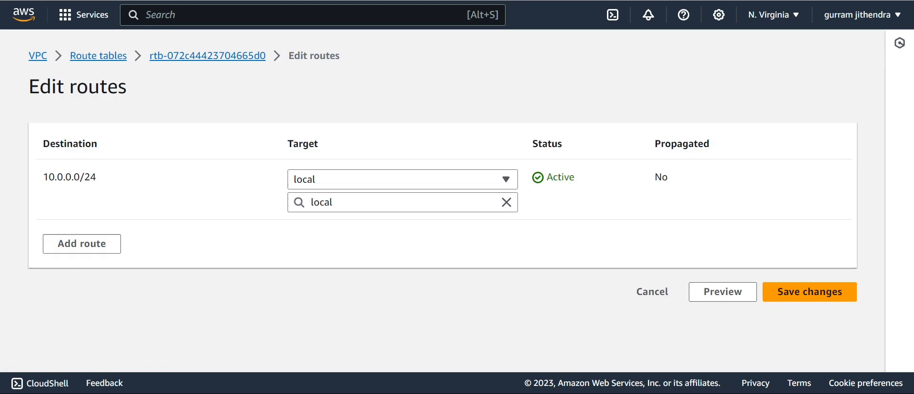
click(82, 243)
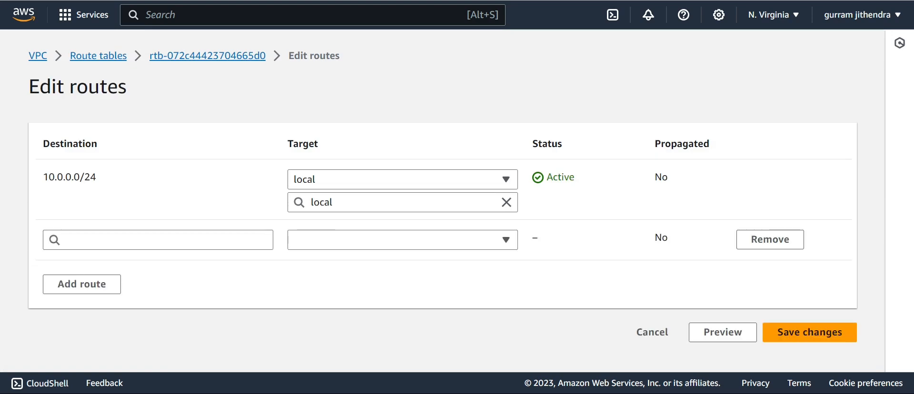
click(143, 240)
key(Return)
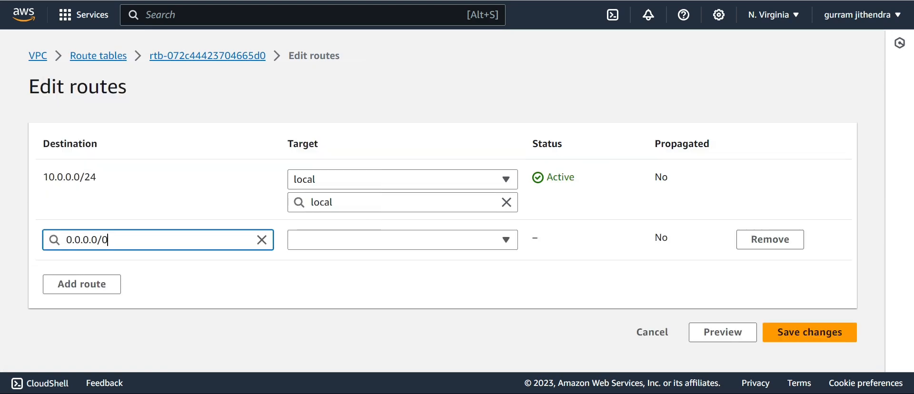
- Target the new public route at the devops-vpc internet gateway, save the changes and check the route list
click(403, 240)
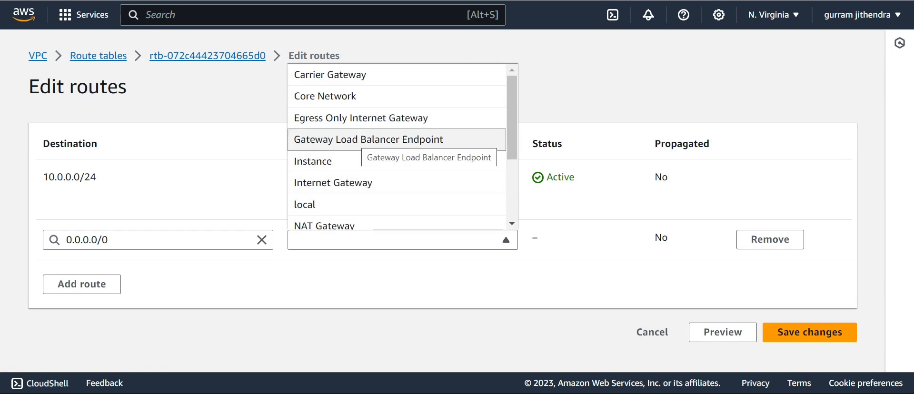
key(Down)
key(Down)
key(Down)
key(Down)
key(Down)
key(Down)
key(Down)
key(Down)
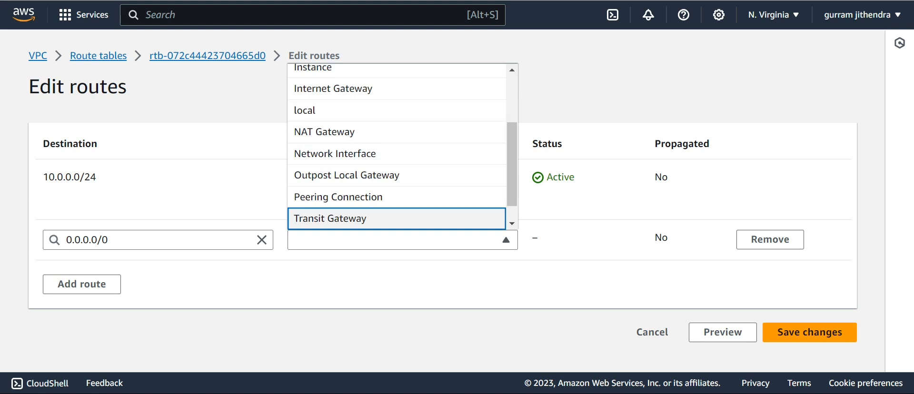
key(Up)
key(Up)
key(Up)
key(Up)
key(Up)
key(Up)
key(Return)
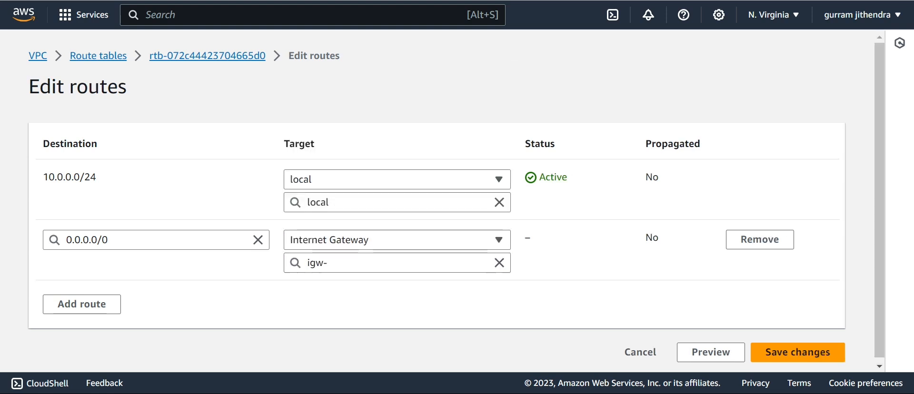
click(397, 262)
click(412, 306)
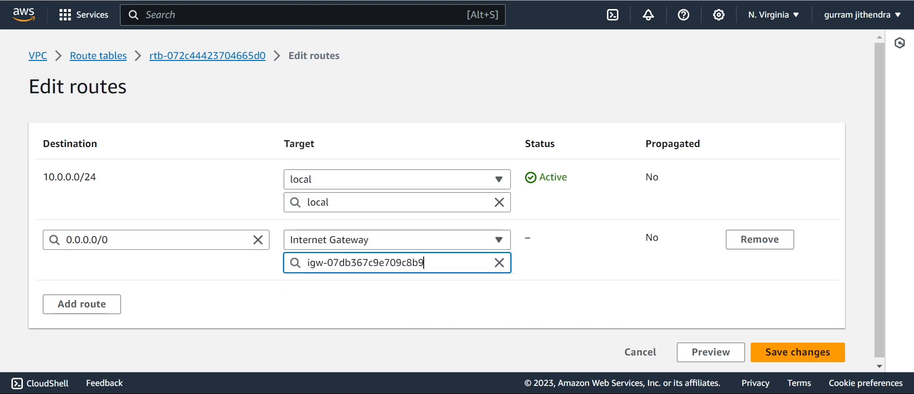
click(798, 352)
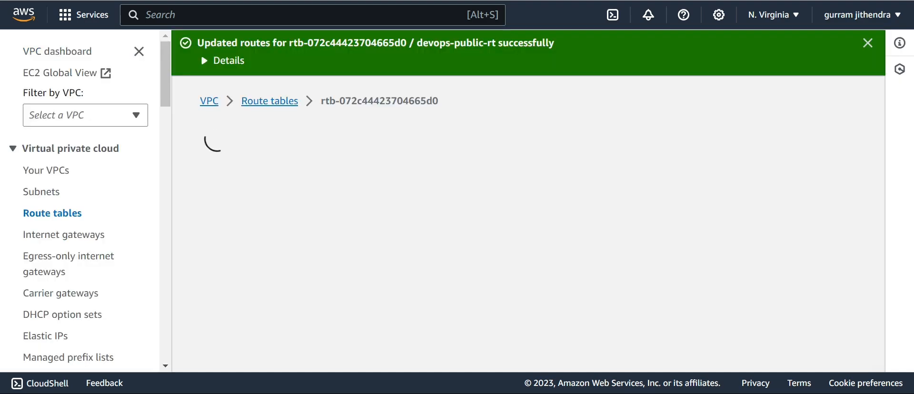
scroll(542, 229, down, 4)
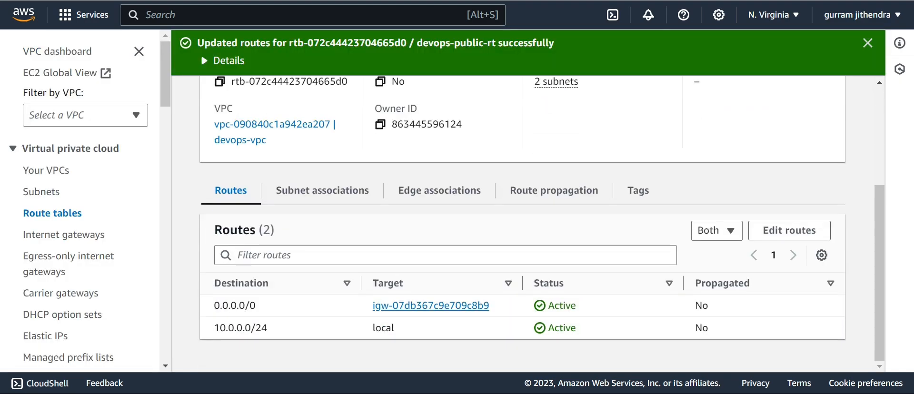
scroll(528, 224, up, 4)
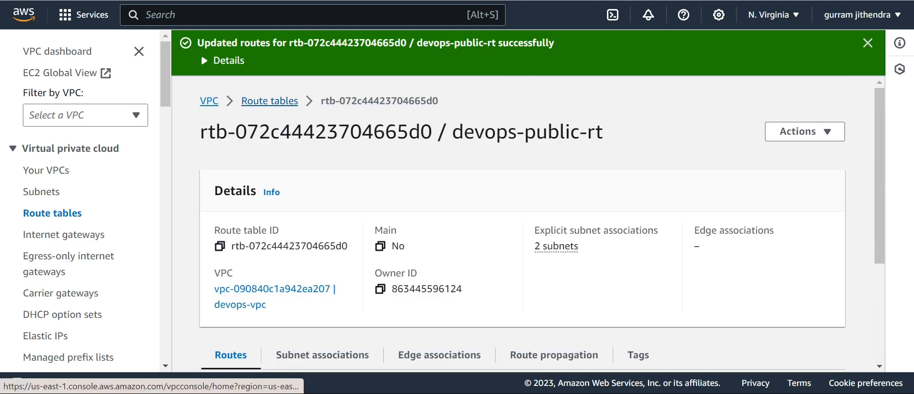
- Associate private-subnet-1 and private-subnet-2 with the devops-private-rt route table and save the associations
click(269, 101)
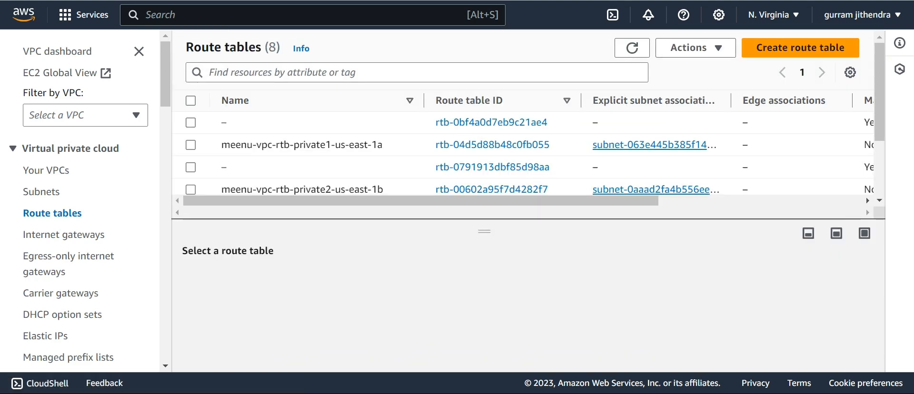
scroll(313, 183, down, 2)
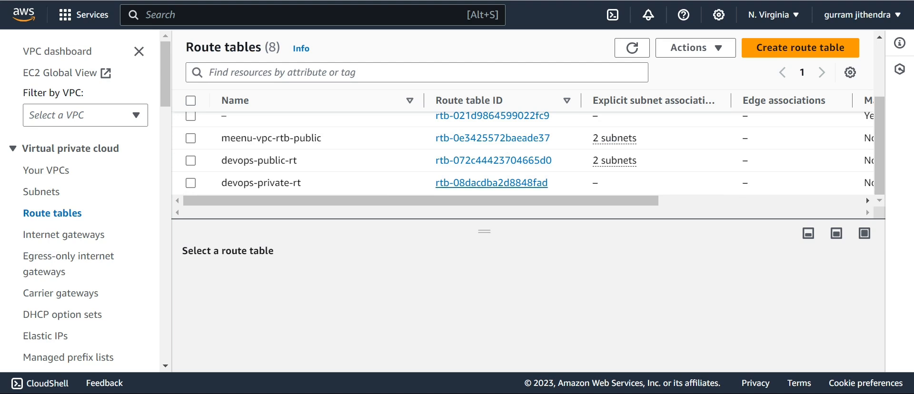
click(491, 183)
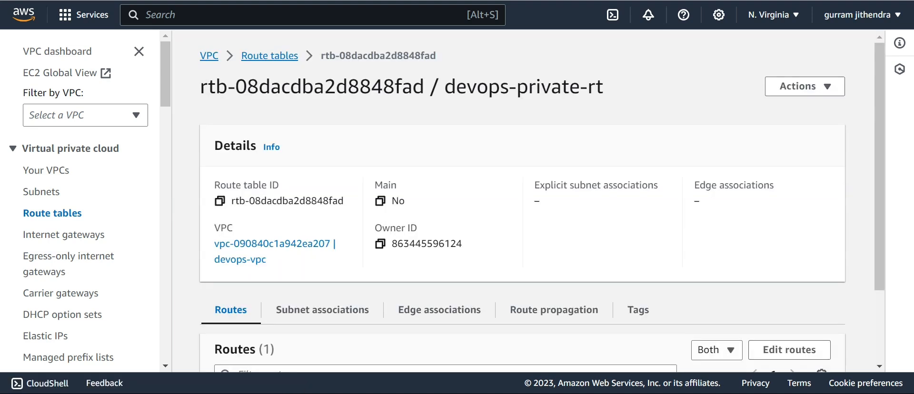
click(804, 86)
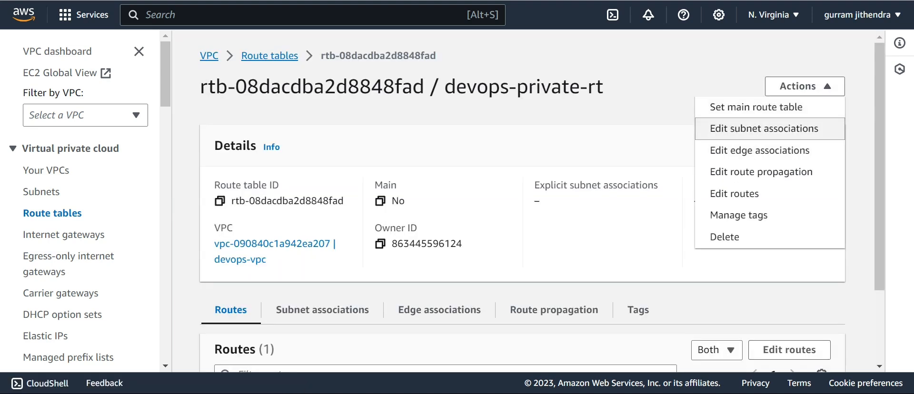
click(772, 127)
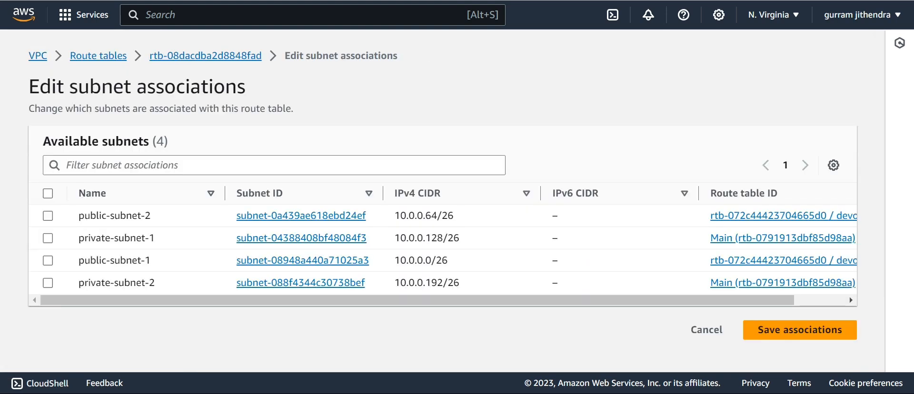
click(48, 238)
click(47, 283)
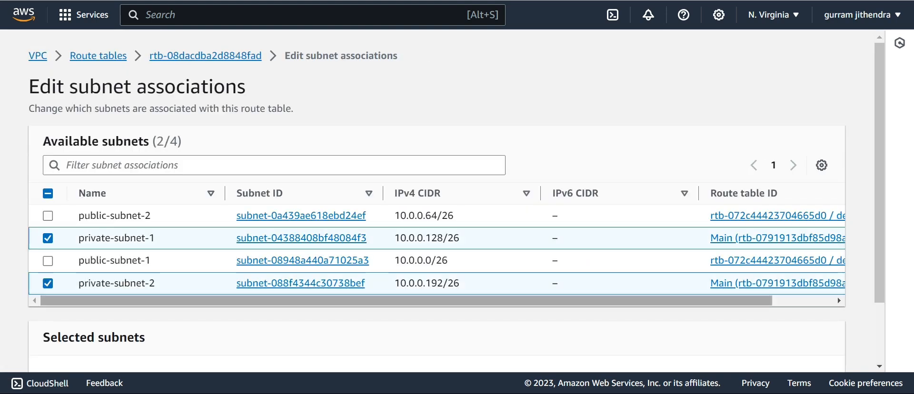
scroll(437, 300, down, 2)
click(781, 349)
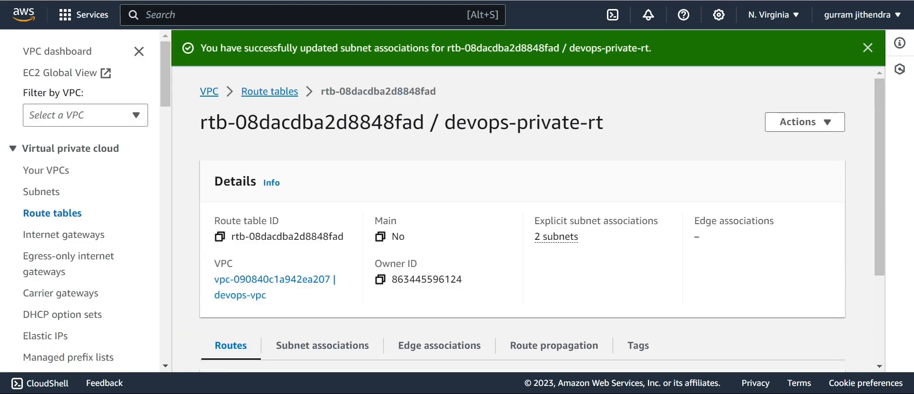
- Add a new route to devops-private-rt with the destination 0.0.0.0/0
scroll(528, 219, down, 3)
click(789, 253)
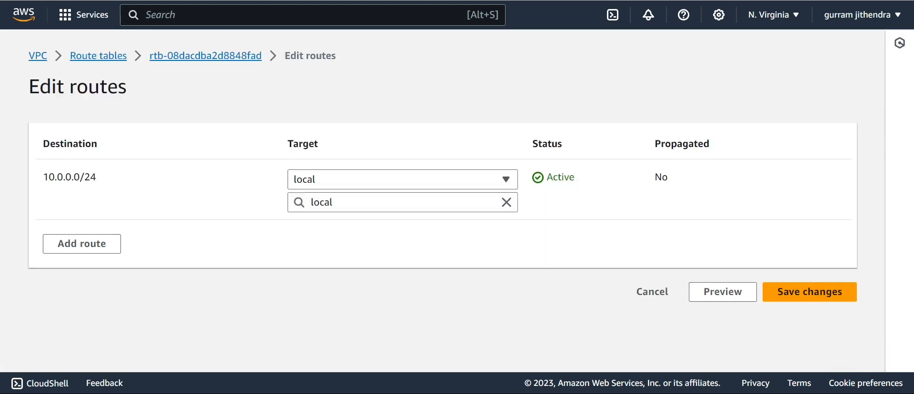
click(82, 243)
click(100, 241)
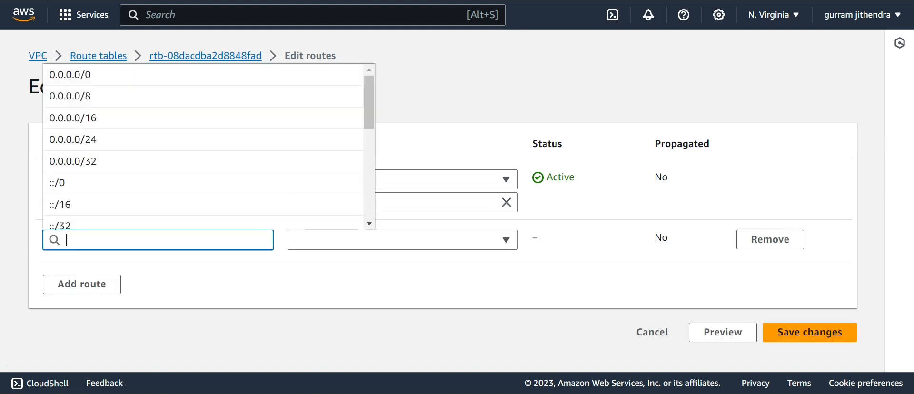
key(Return)
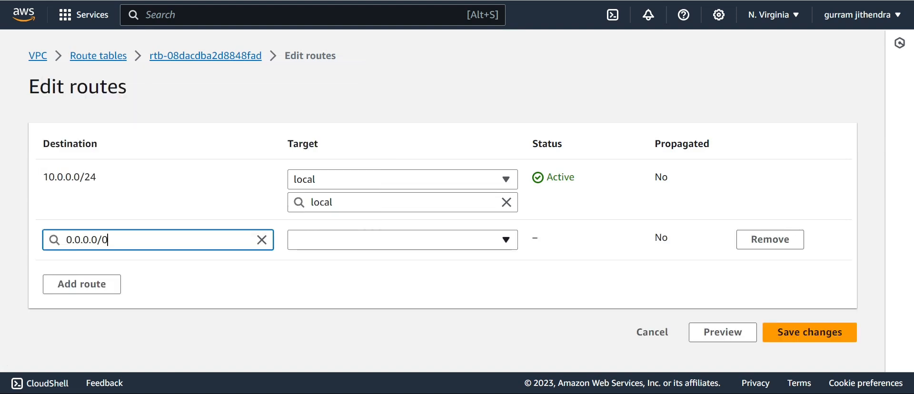
- Target the new private route at the devops-NAT gateway, save the changes and check the route list
click(402, 240)
click(333, 226)
click(353, 263)
key(Down)
key(Return)
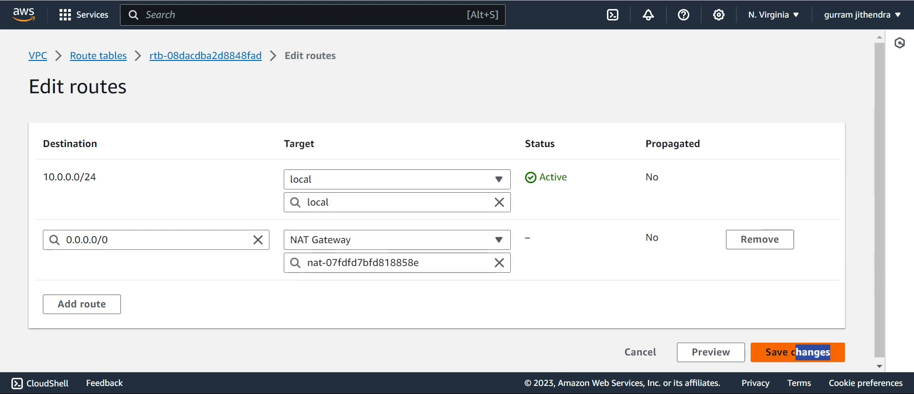
click(798, 352)
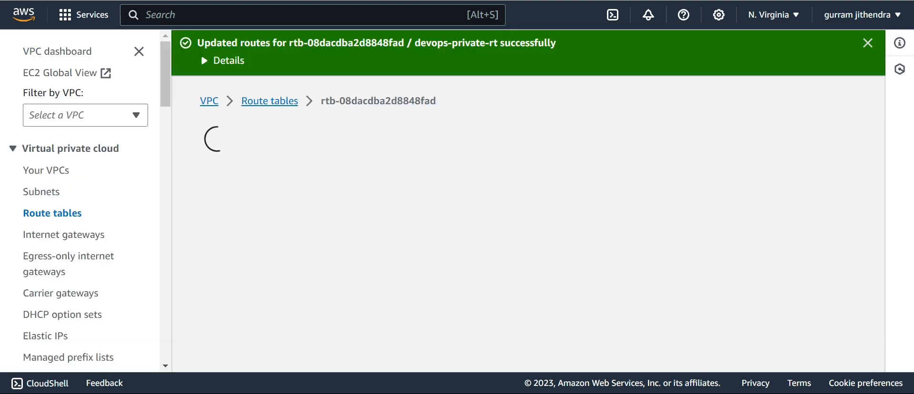
scroll(523, 224, down, 4)
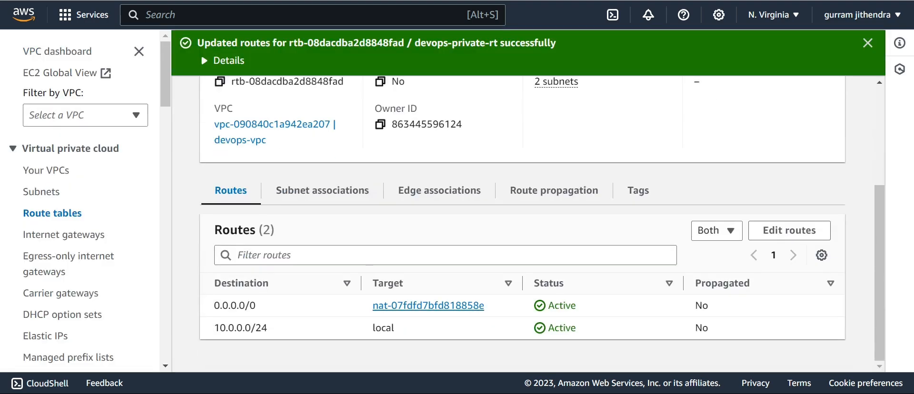
- Show the resource map of devops-vpc in an enlarged details pane and dismiss the feedback notice
click(45, 170)
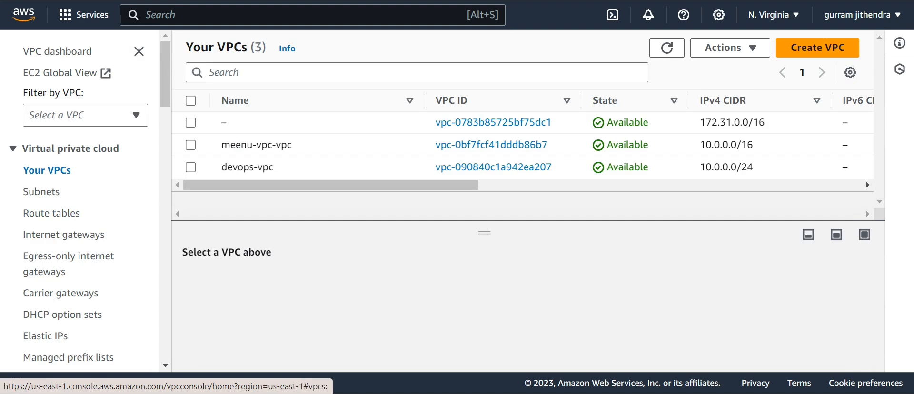
click(191, 168)
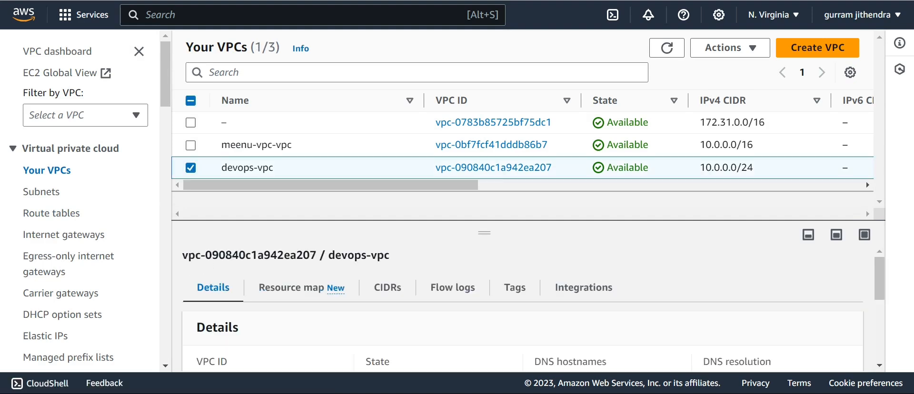
click(291, 287)
scroll(523, 308, down, 3)
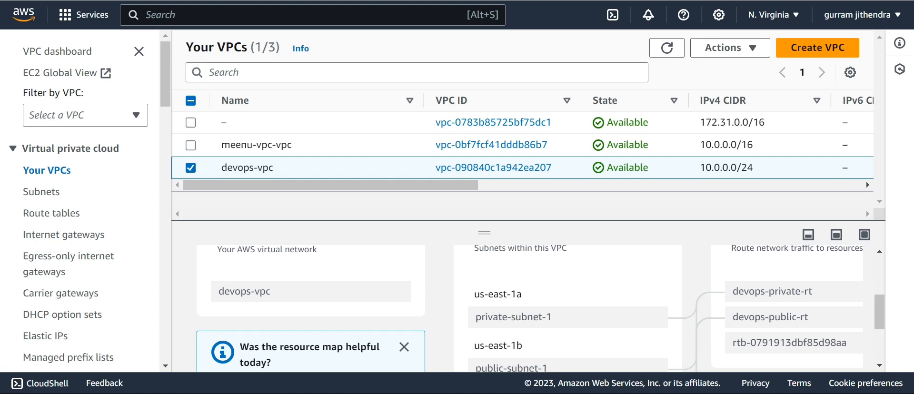
drag(484, 233, 484, 154)
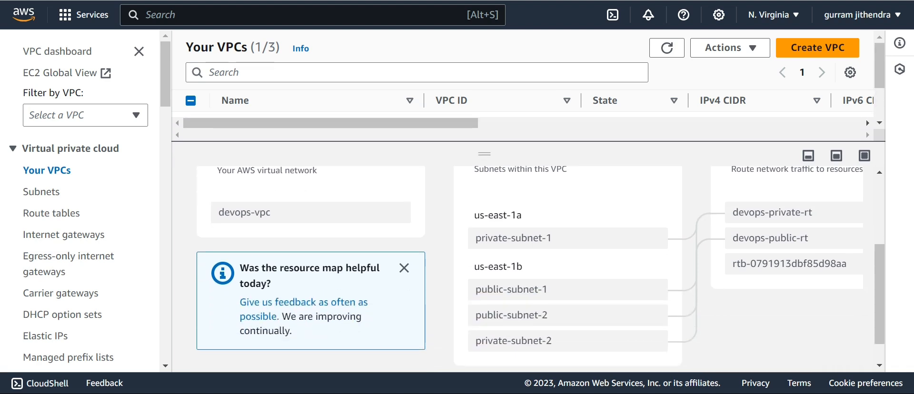
click(404, 268)
- Examine how the devops-vpc subnets connect to their route tables, the internet gateway and the NAT gateway in the resource map
scroll(522, 269, up, 2)
scroll(523, 269, down, 2)
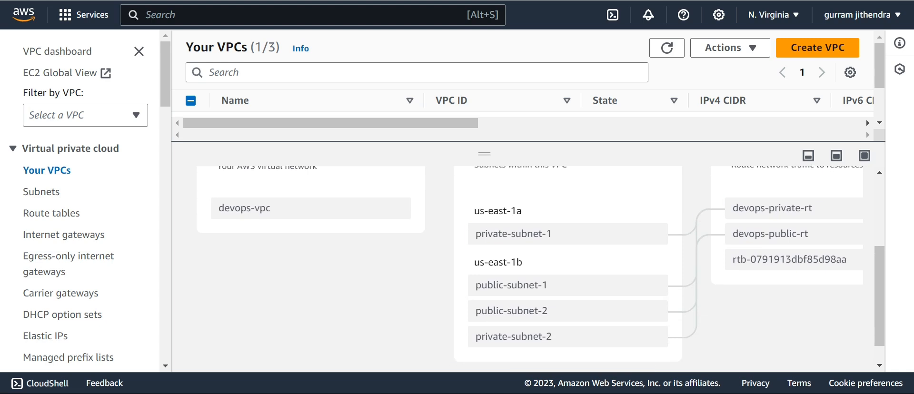
scroll(548, 337, right, 4)
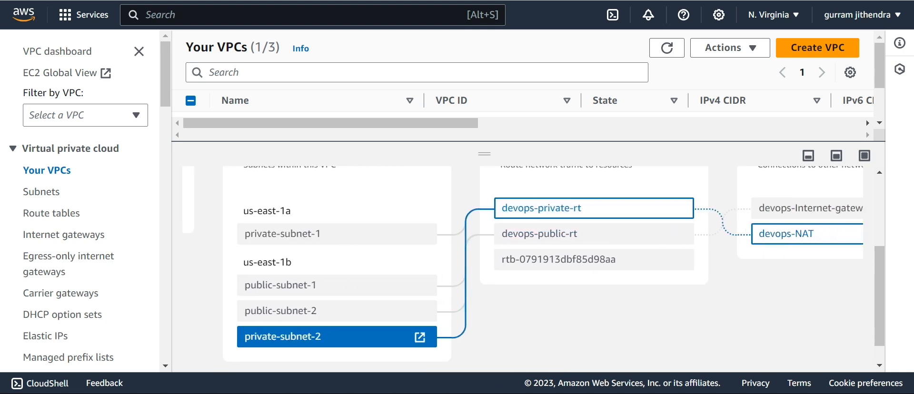
scroll(548, 286, right, 2)
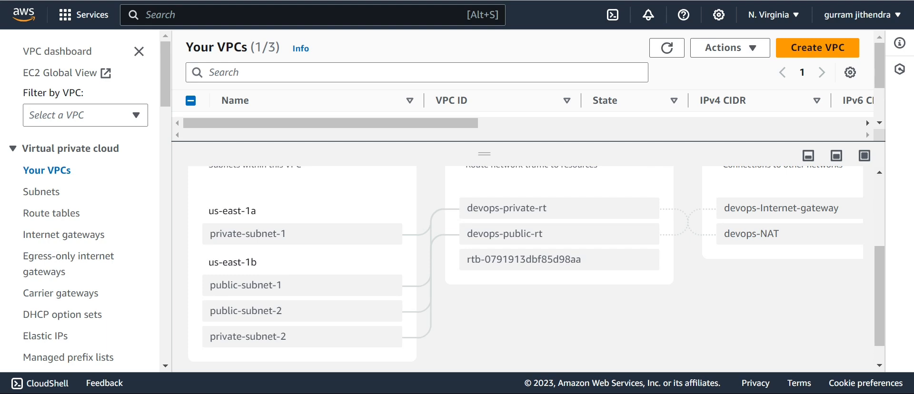
scroll(303, 286, up, 1)
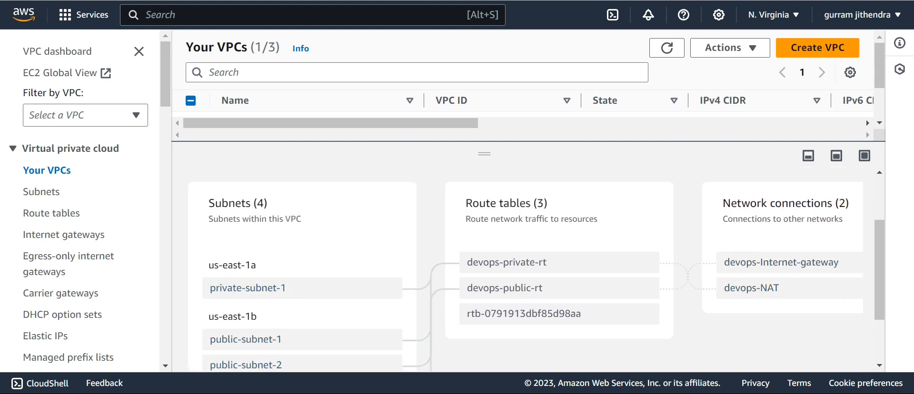
scroll(537, 269, down, 1)
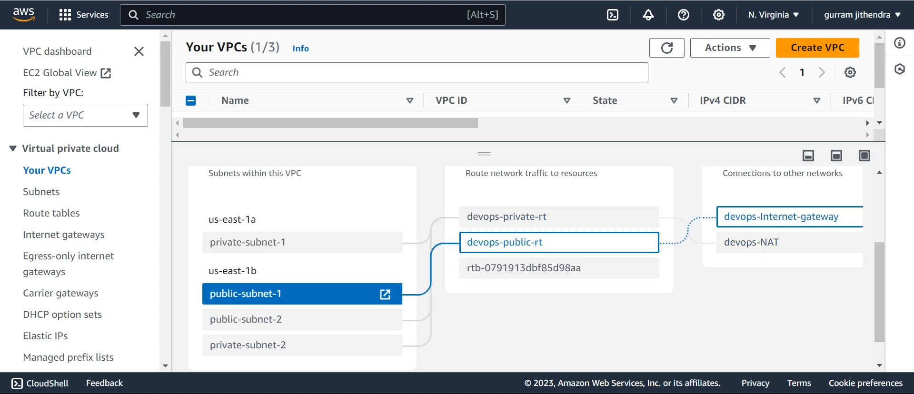
scroll(595, 268, right, 2)
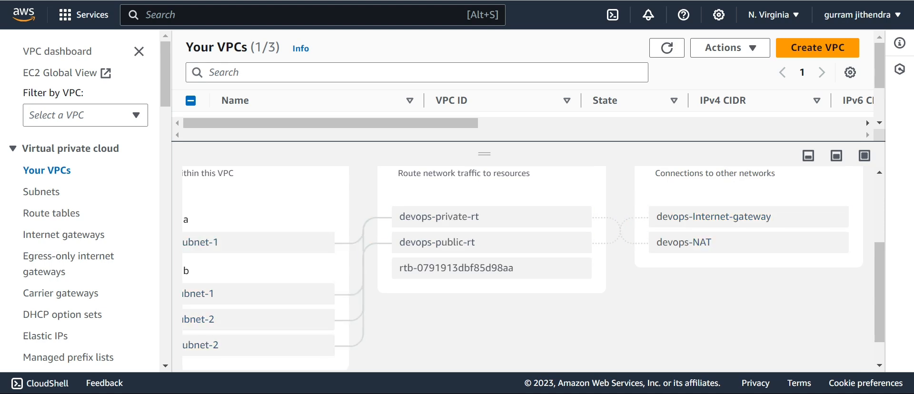
scroll(491, 267, up, 1)
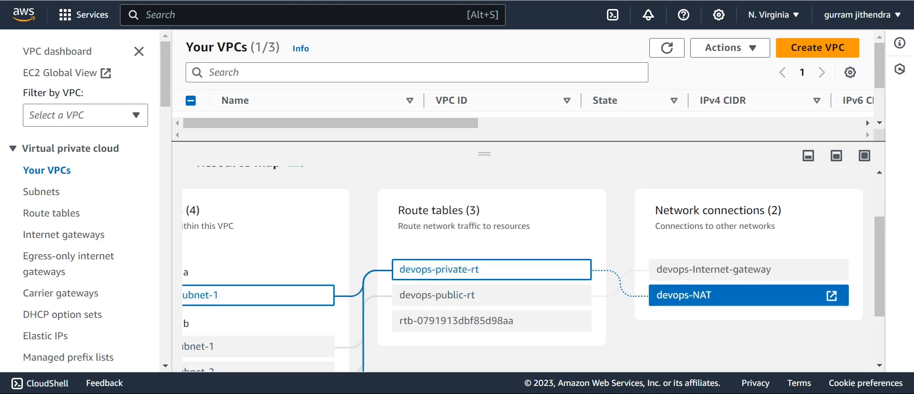
scroll(533, 269, down, 1)
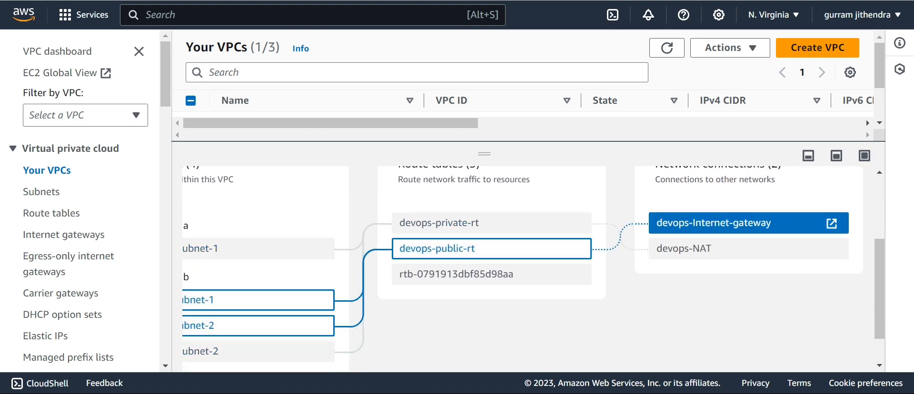
scroll(690, 223, left, 2)
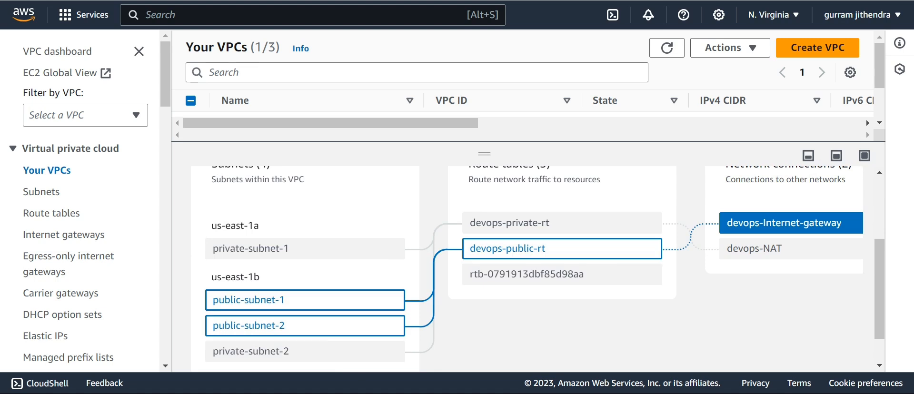
scroll(790, 248, down, 1)
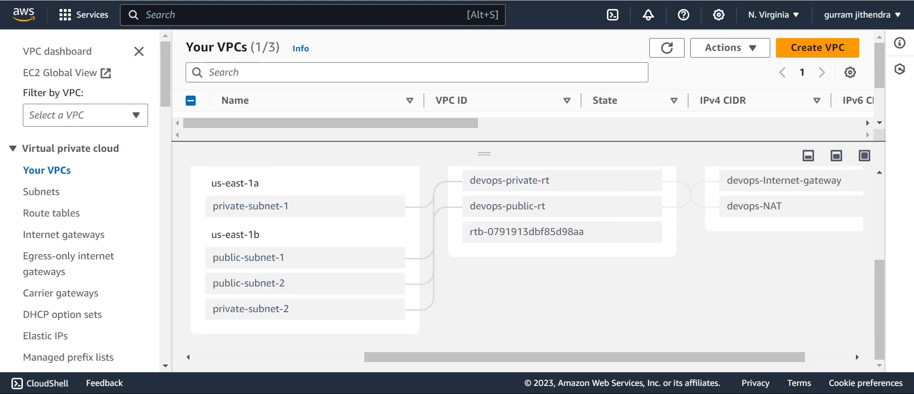
- Open the list of VPC security groups and review the existing groups
scroll(81, 200, down, 4)
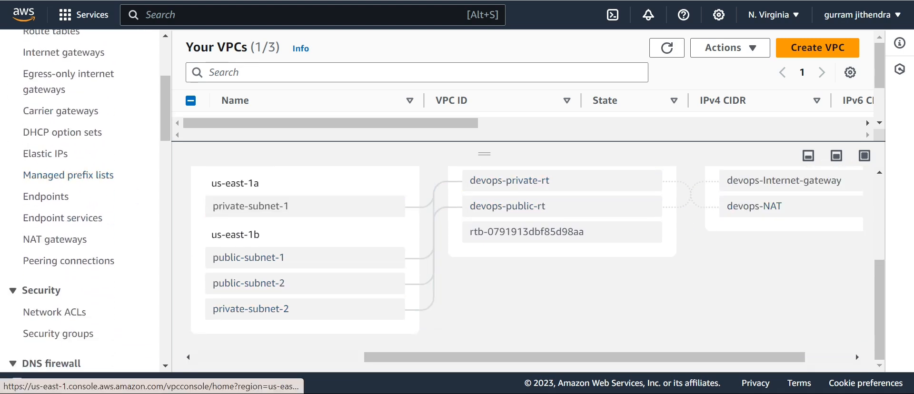
click(58, 333)
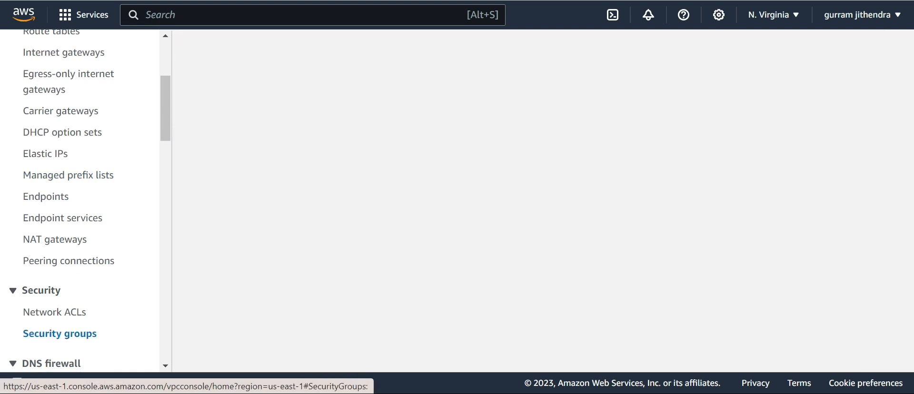
scroll(523, 167, down, 1)
scroll(522, 167, up, 1)
scroll(523, 166, down, 1)
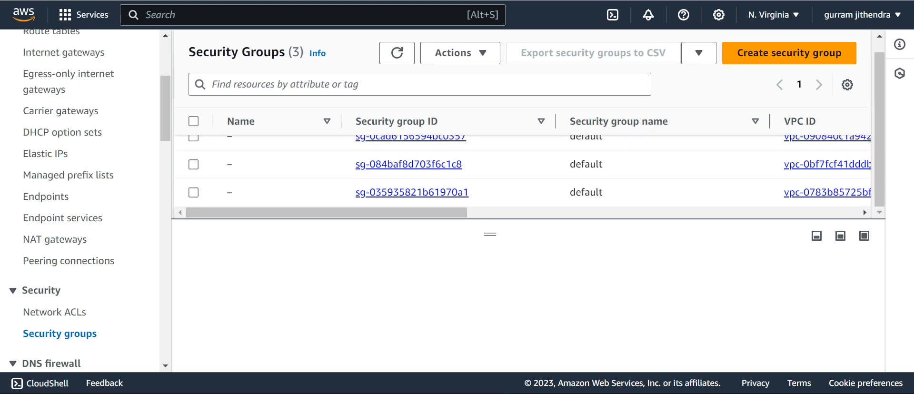
scroll(523, 167, right, 5)
scroll(523, 166, left, 5)
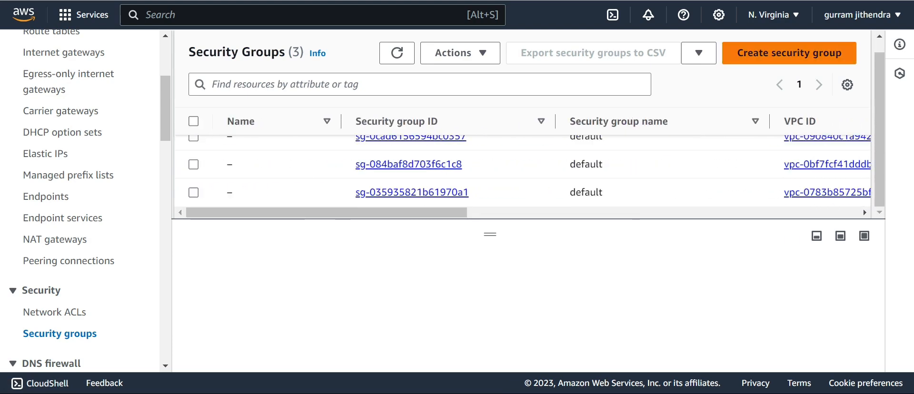
- Start a new security group named devops-SG with the description "allow ssh" and assign it to devops-vpc
click(789, 52)
scroll(437, 200, down, 6)
scroll(437, 201, up, 10)
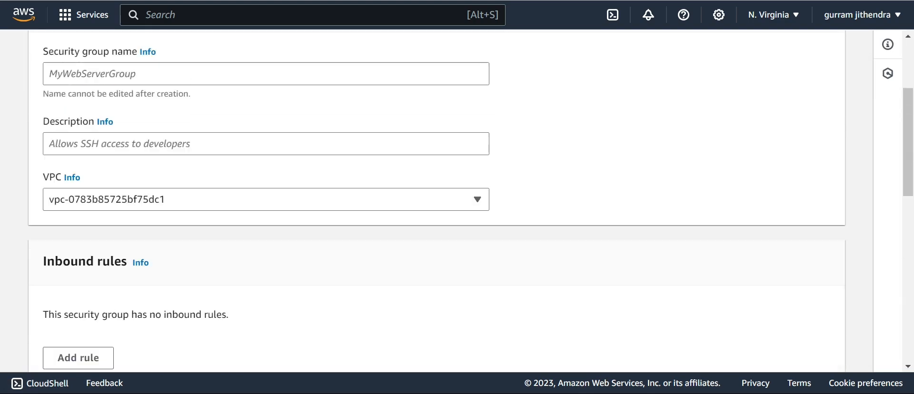
scroll(437, 201, down, 1)
drag(176, 163, 177, 148)
click(176, 144)
text(devops-SG)
click(177, 213)
text(allow ssh)
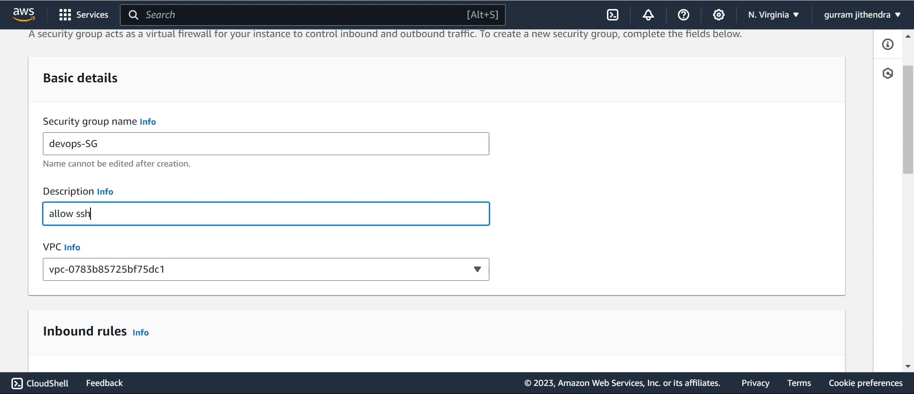
scroll(177, 214, down, 3)
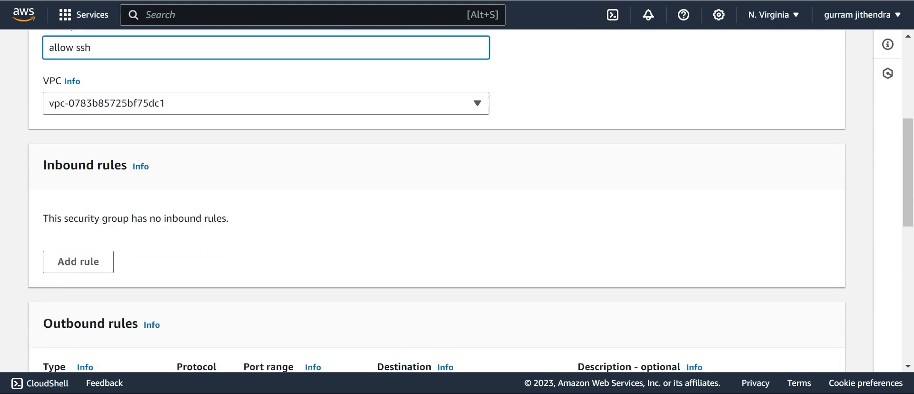
click(177, 101)
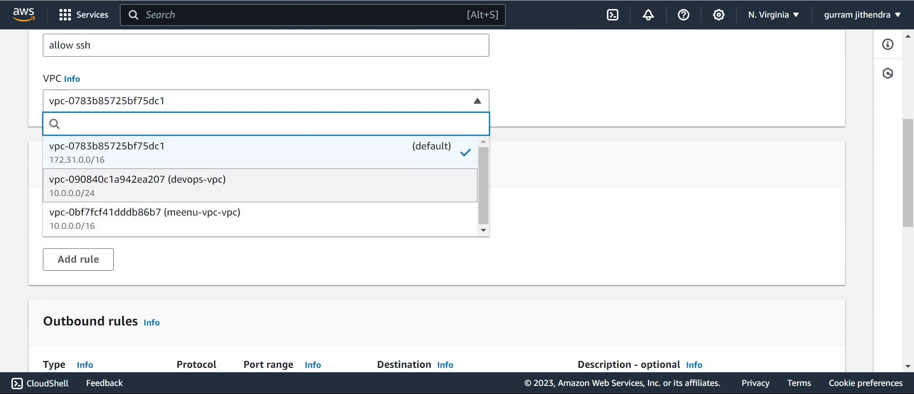
click(176, 185)
- Add an inbound rule of type SSH with the source Anywhere-IPv4 to the new security group
scroll(177, 185, down, 1)
scroll(177, 186, down, 3)
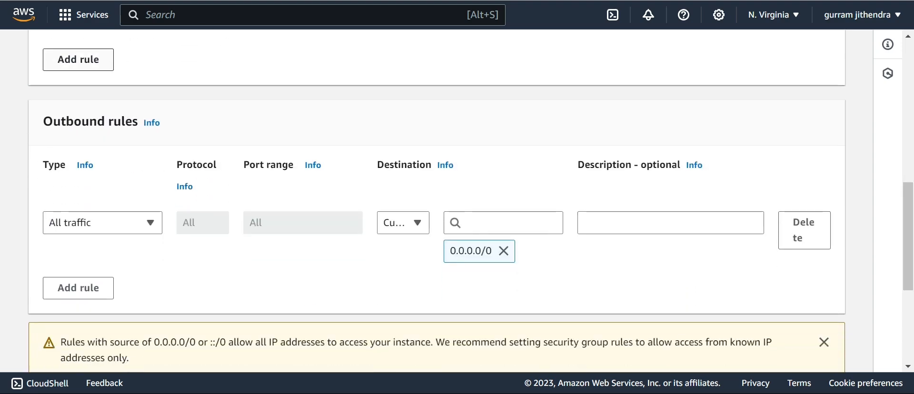
click(78, 60)
scroll(78, 60, up, 5)
scroll(457, 202, down, 4)
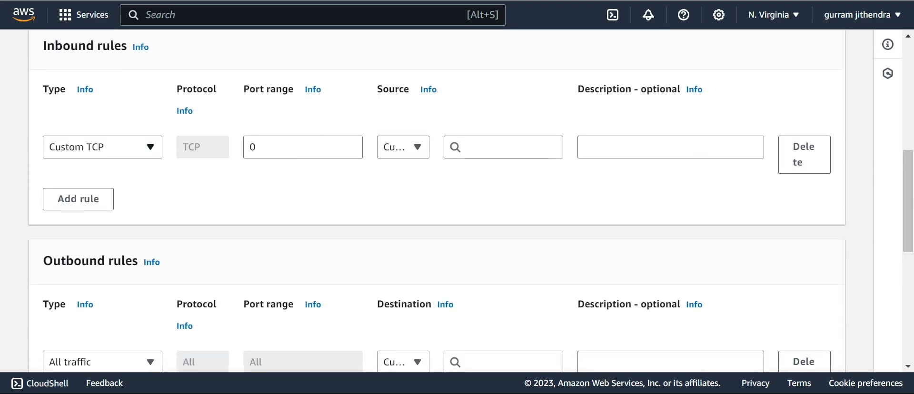
click(103, 148)
scroll(104, 281, down, 2)
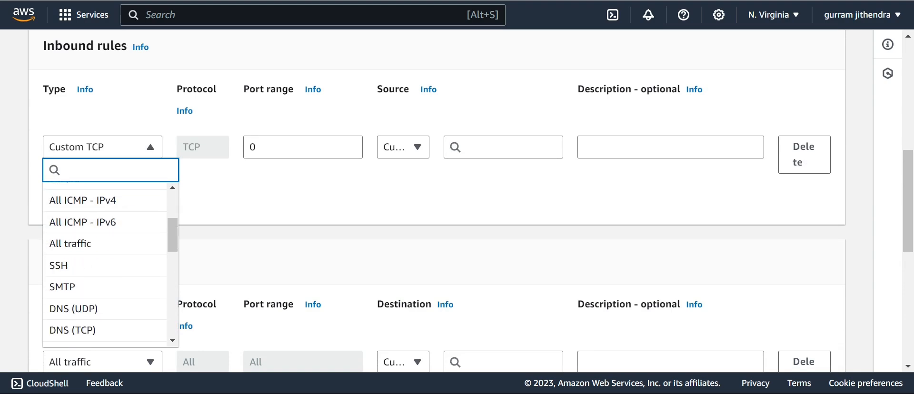
click(105, 264)
click(403, 147)
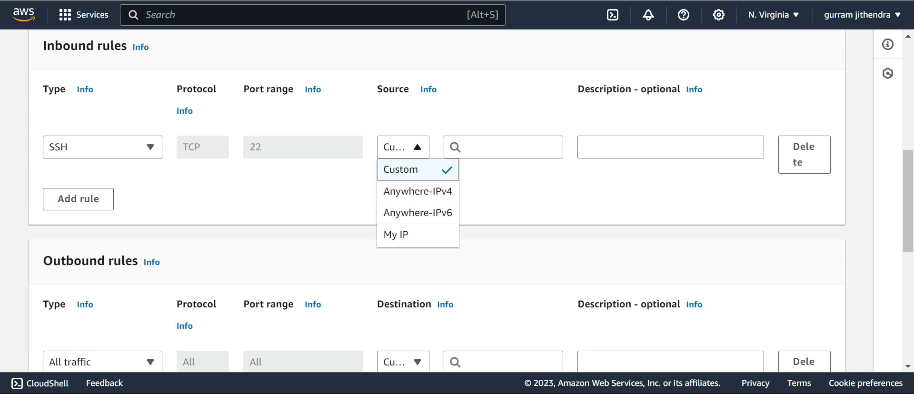
click(418, 192)
- Create the devops-SG security group with the default outbound rule and review its inbound rules
scroll(457, 202, down, 10)
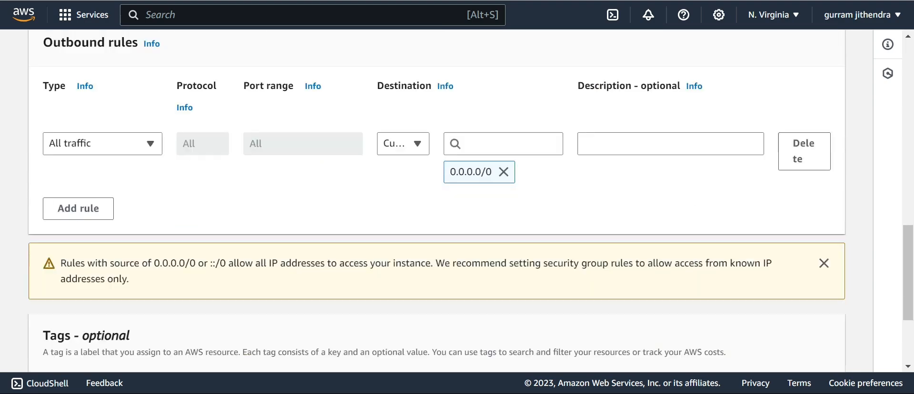
click(778, 347)
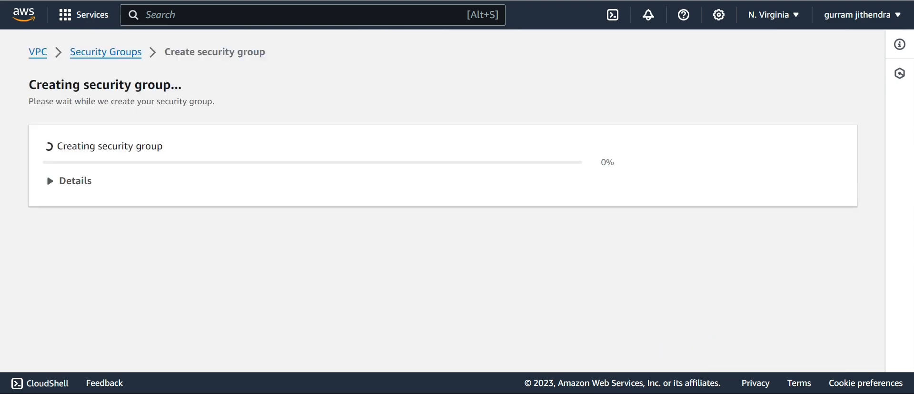
scroll(524, 200, down, 5)
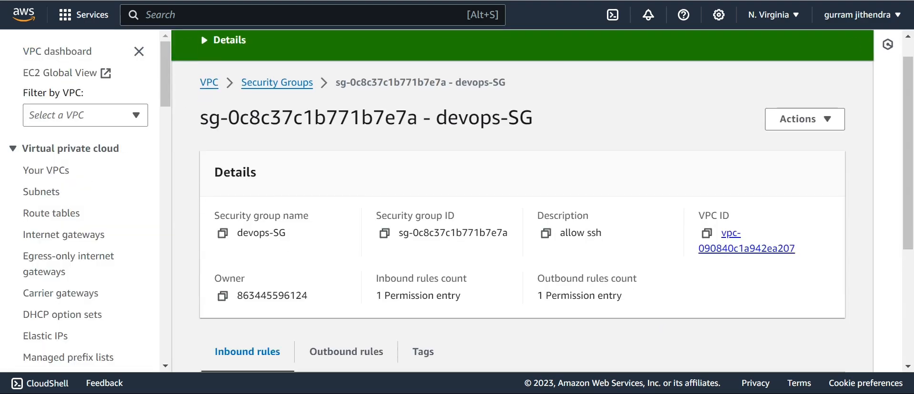
scroll(522, 314, right, 6)
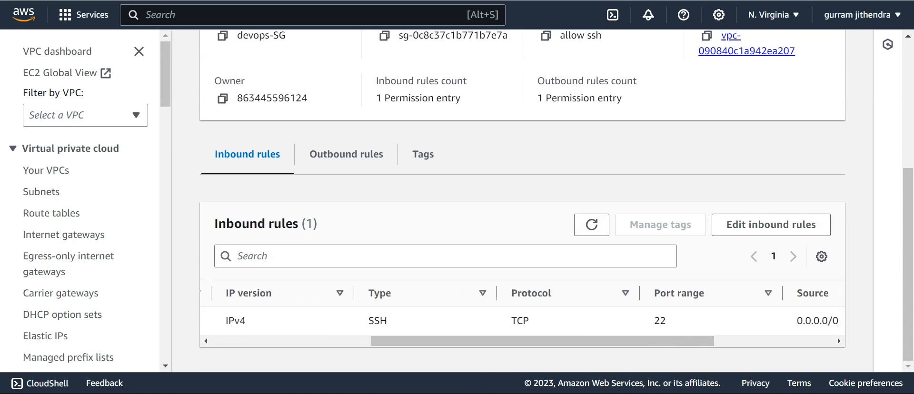
- Edit the inbound rules of devops-SG and add an HTTP rule with the source 0.0.0.0/0
click(771, 225)
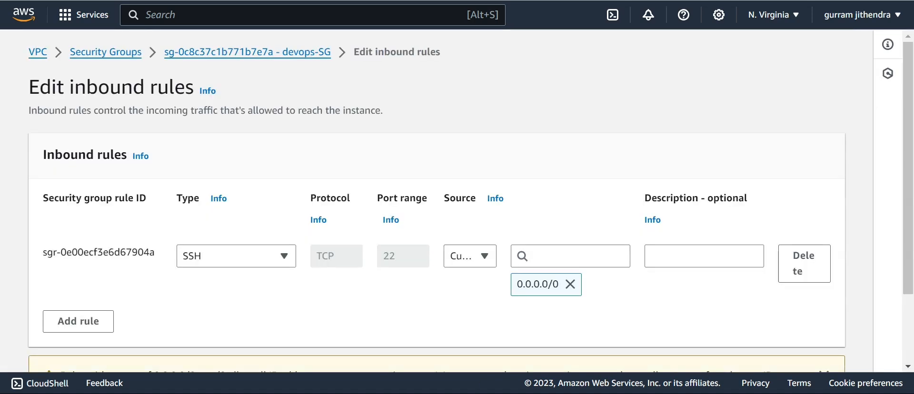
click(78, 321)
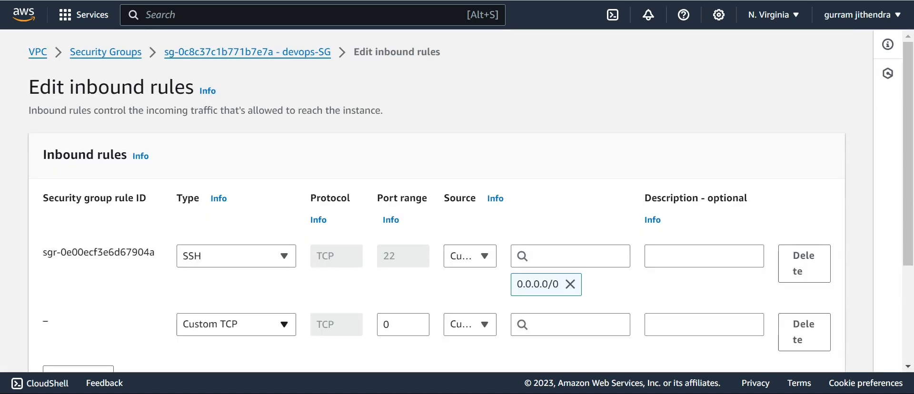
click(237, 325)
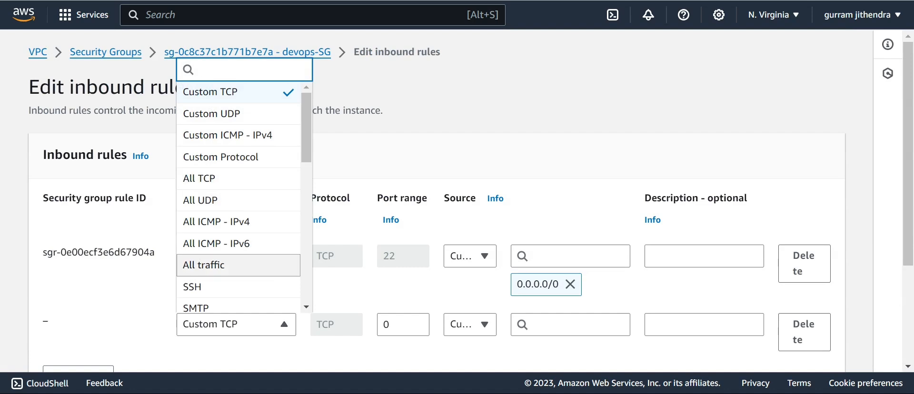
scroll(238, 265, down, 2)
click(238, 298)
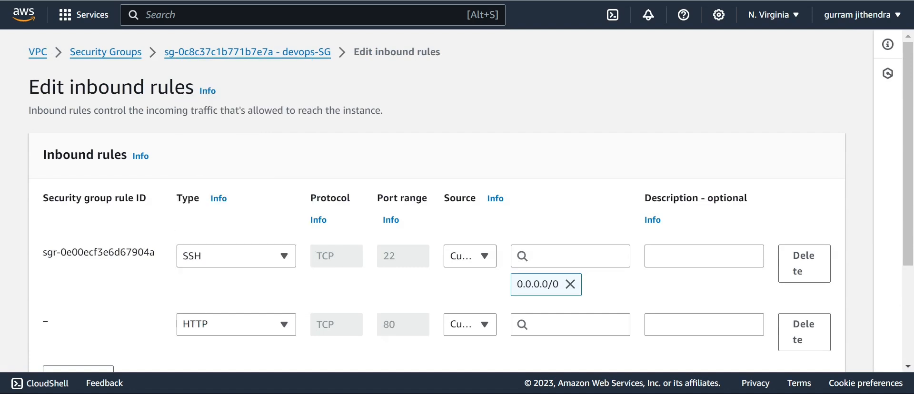
click(565, 325)
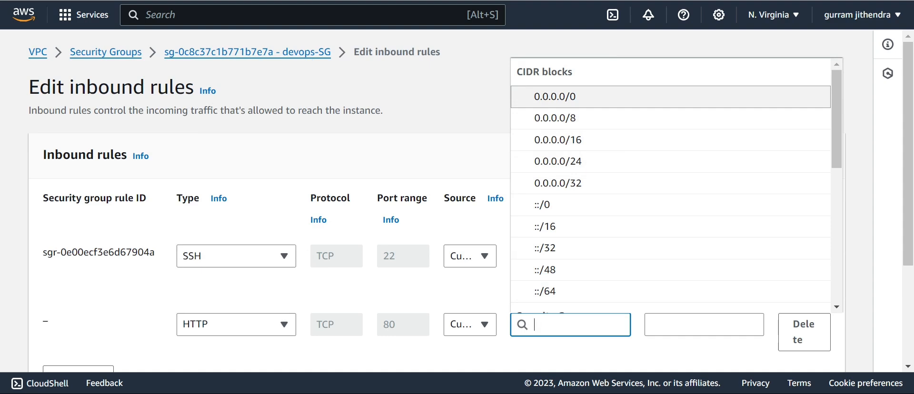
click(554, 96)
- Add an HTTPS inbound rule with the source 0.0.0.0/0 and save the security group's inbound rules
scroll(437, 201, down, 4)
click(78, 232)
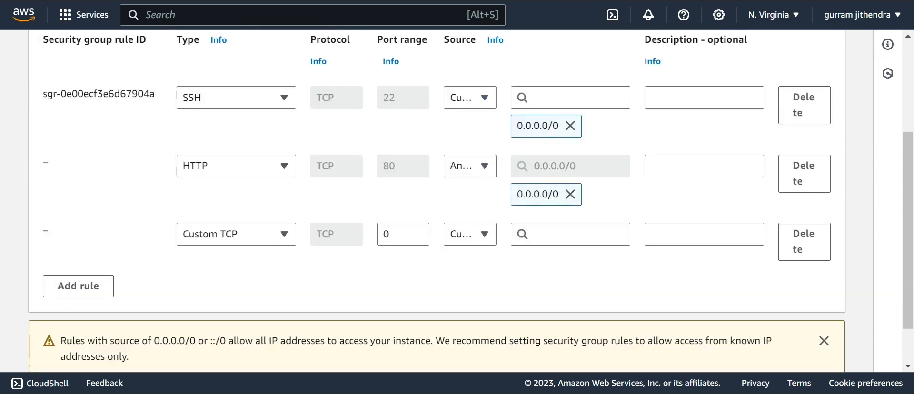
click(236, 234)
scroll(238, 198, down, 2)
scroll(238, 150, down, 3)
scroll(238, 151, down, 1)
click(210, 153)
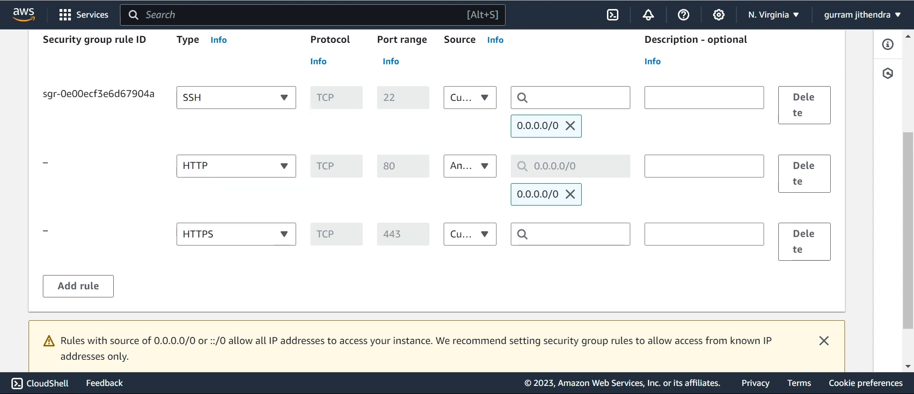
click(570, 234)
click(548, 95)
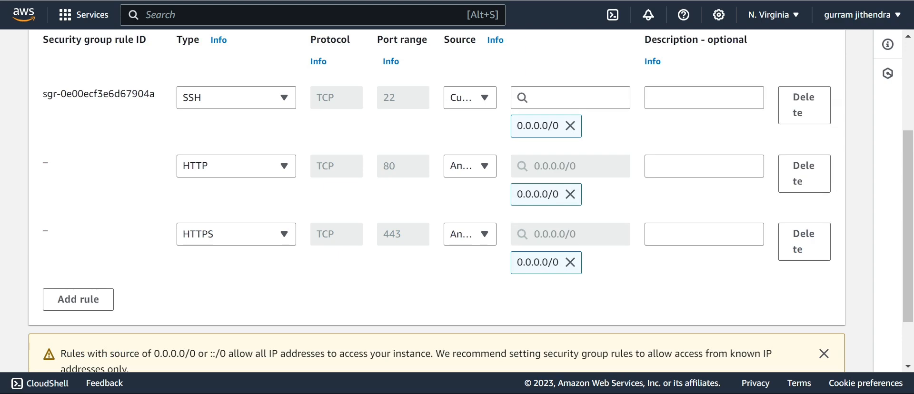
scroll(806, 347, down, 2)
click(805, 347)
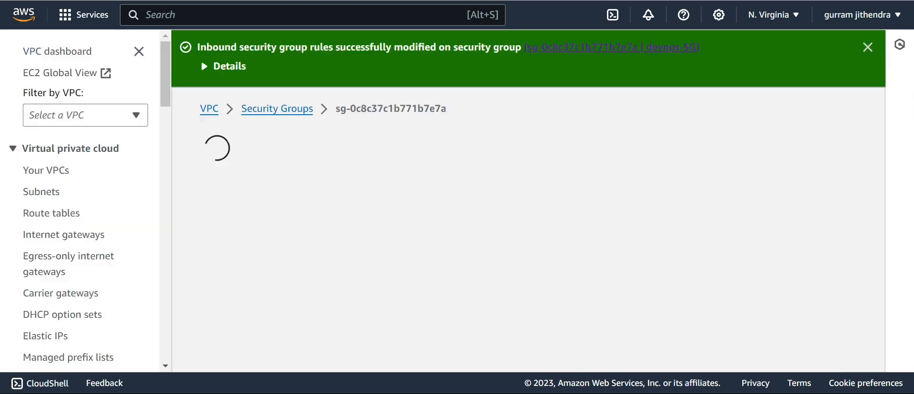
- Review the inbound rules and the outbound rules of the devops-SG security group
scroll(523, 200, down, 5)
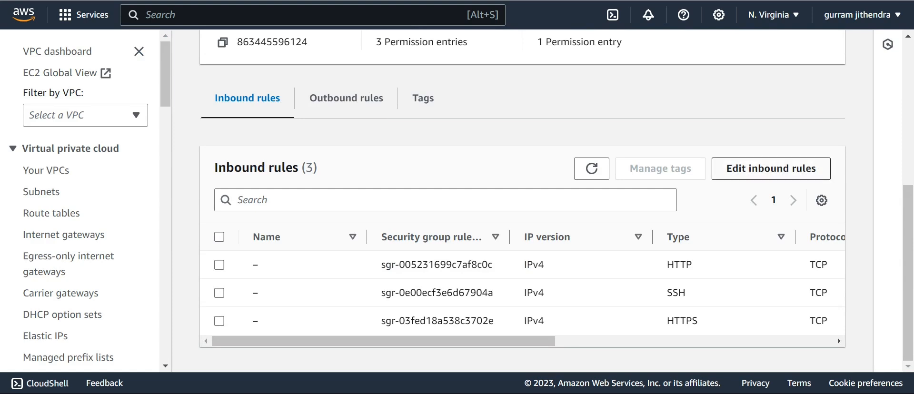
drag(446, 100, 339, 99)
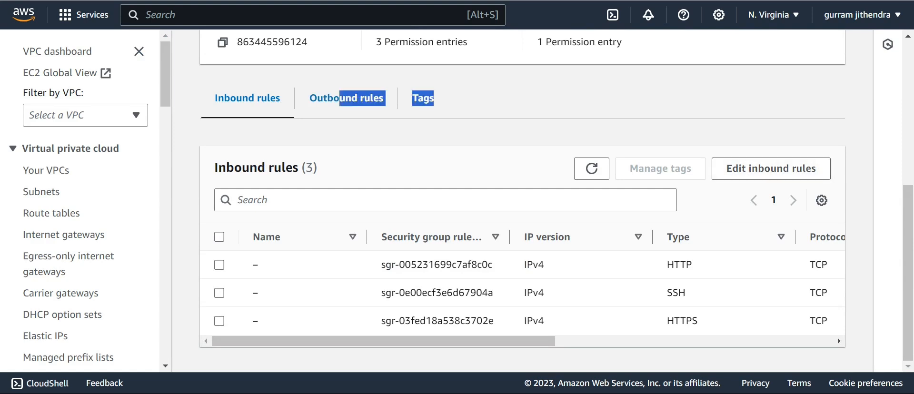
click(339, 98)
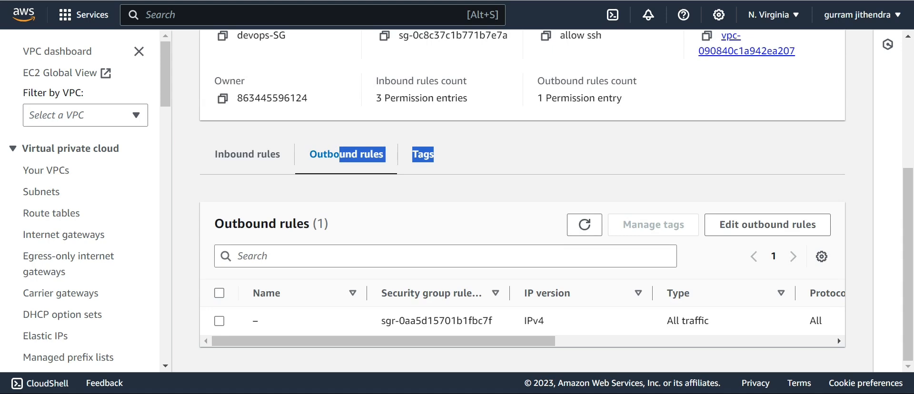
scroll(522, 200, up, 5)
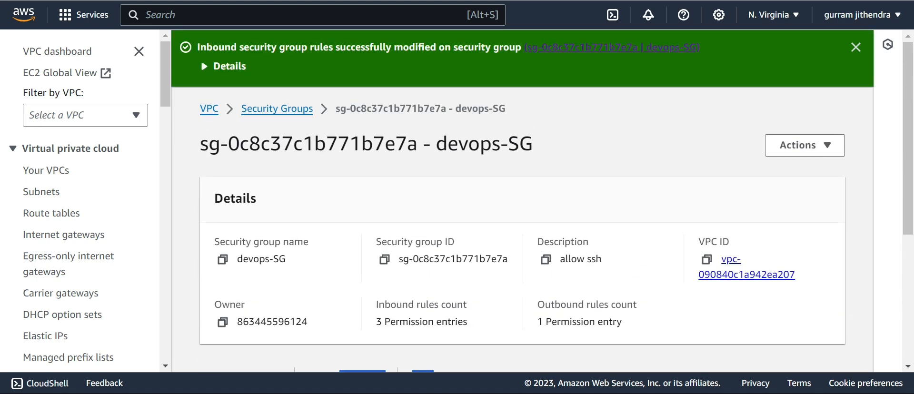
- Review the VPC resource map, the route tables, the internet gateways and the NAT gateways
click(46, 170)
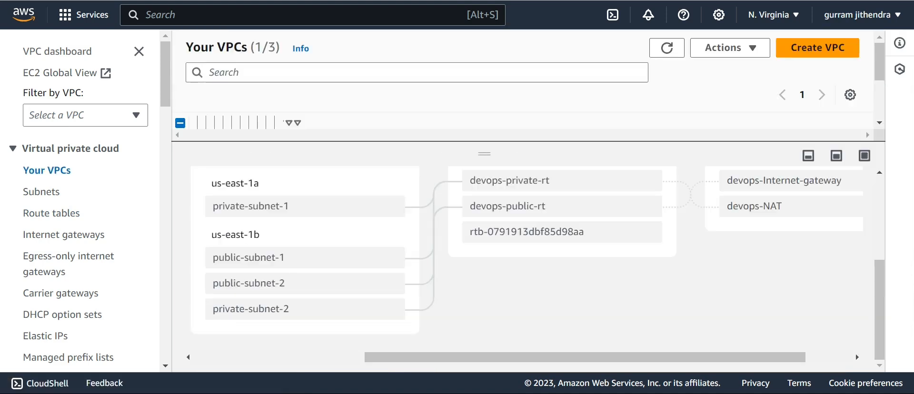
click(51, 213)
click(63, 234)
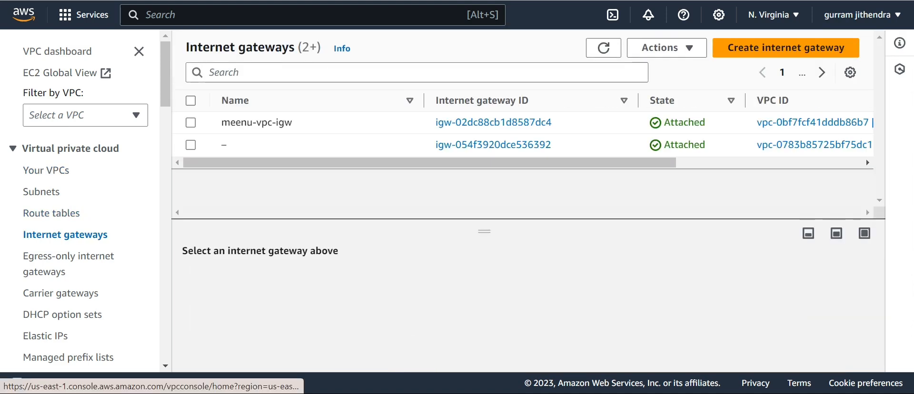
scroll(63, 236, down, 3)
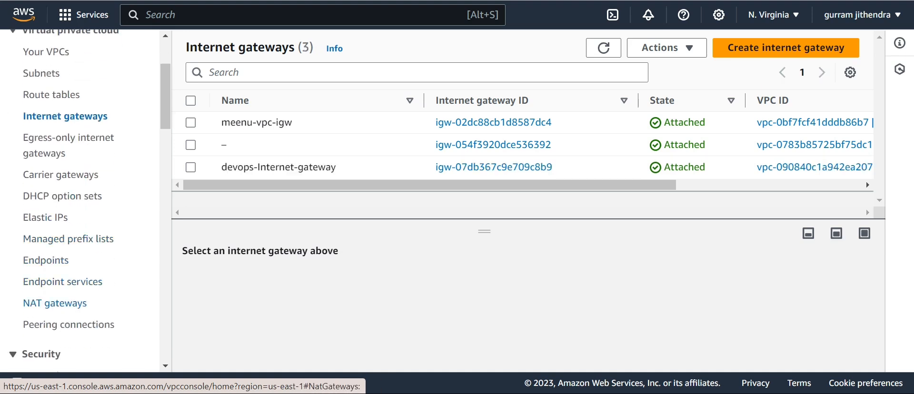
click(55, 303)
scroll(62, 205, down, 3)
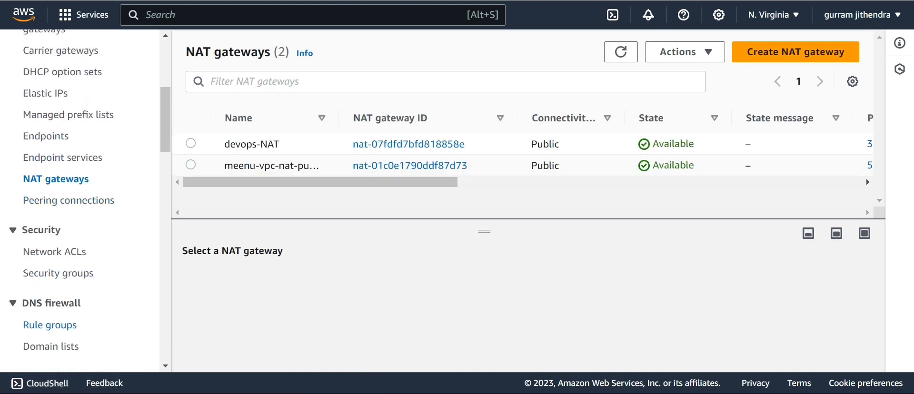
scroll(62, 205, down, 2)
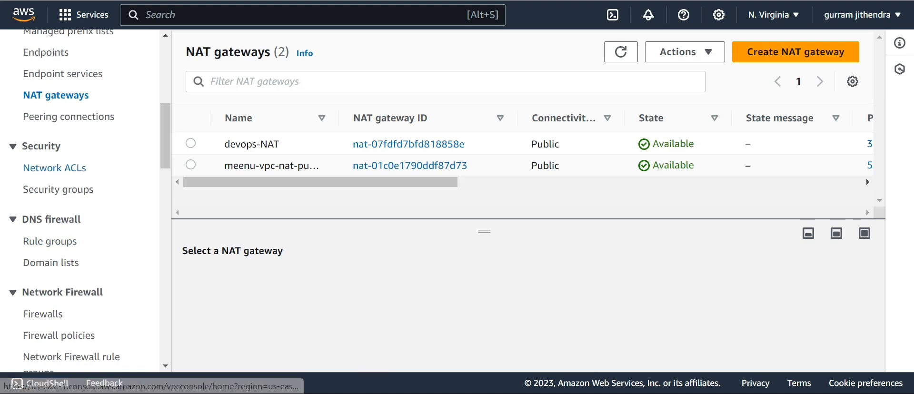